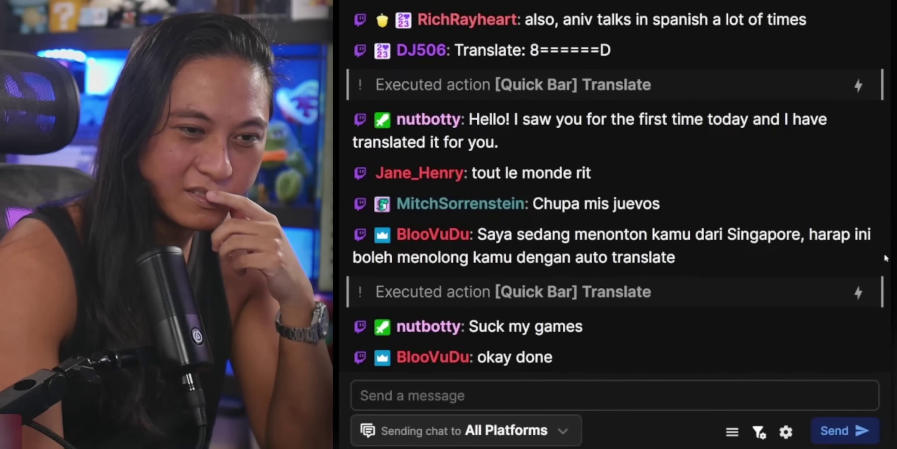
Run the Translate quick action on the Spanish chat message and the Shoutout quick action on a viewer's "I'll take one" message
mouse_move(823, 244)
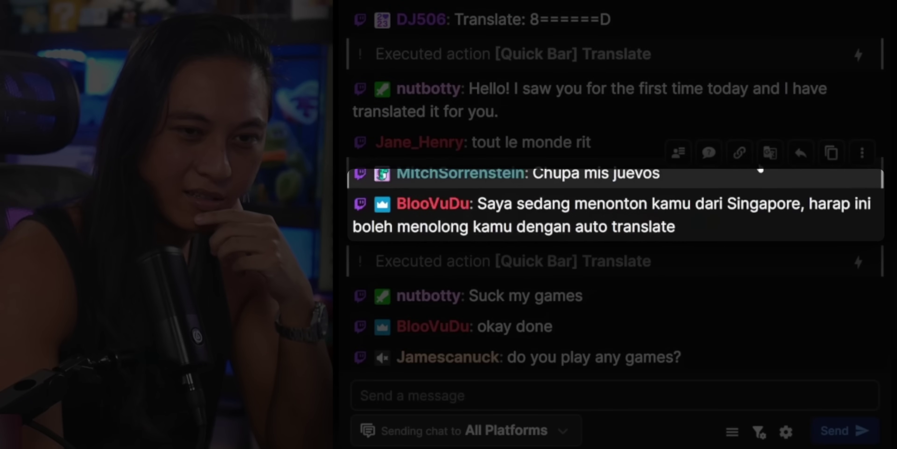
left_click(770, 180)
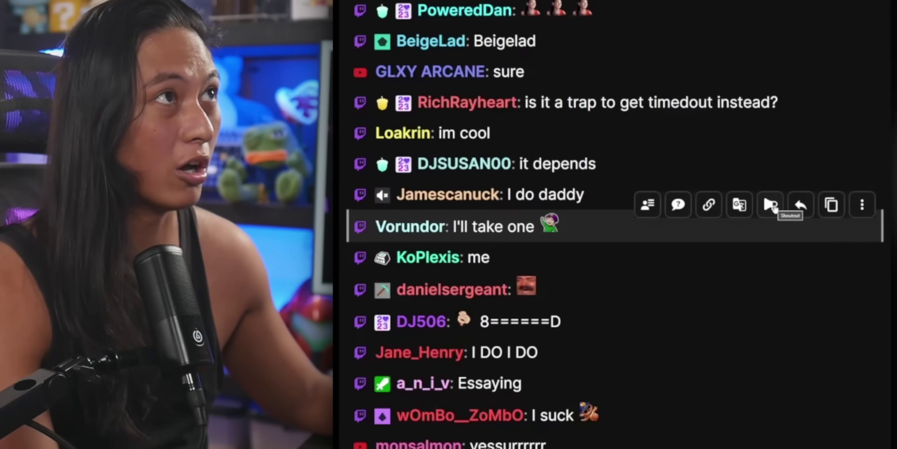
left_click(771, 206)
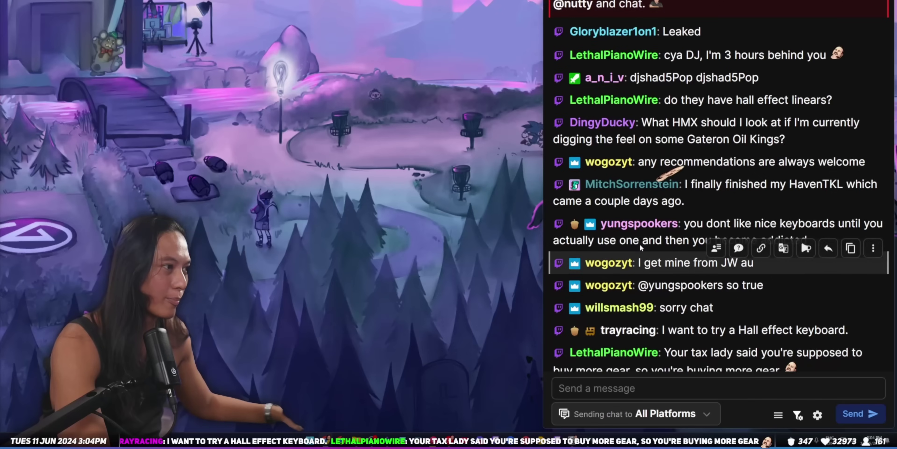
Go back in the paused chat and run the question-bubble quick action on the message about introducing oneself in a native language
scroll(640, 248, "up", 5)
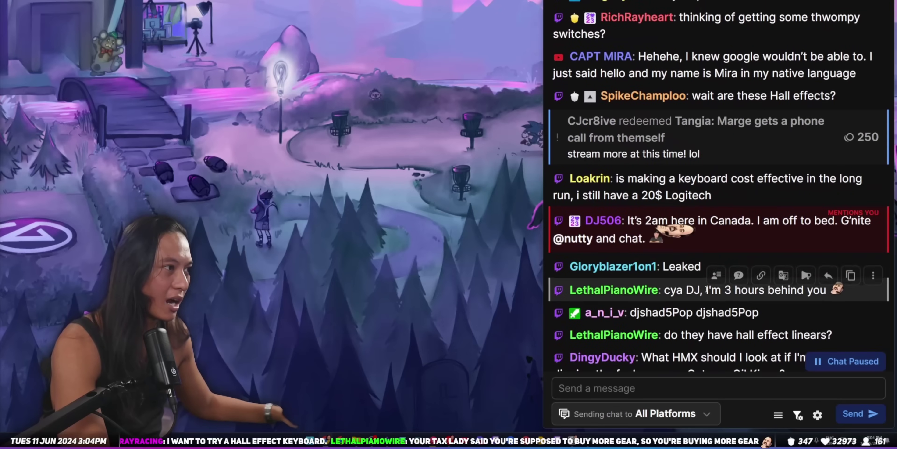
scroll(712, 295, "up", 7)
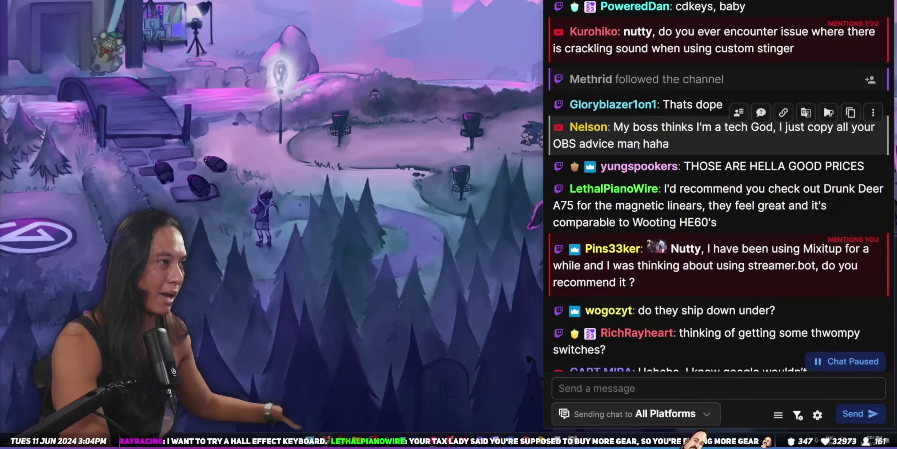
scroll(730, 230, "down", 4)
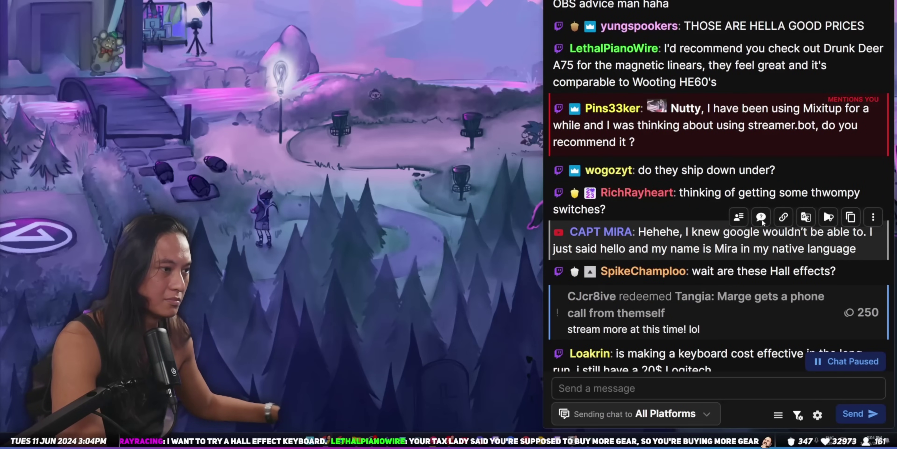
left_click(761, 217)
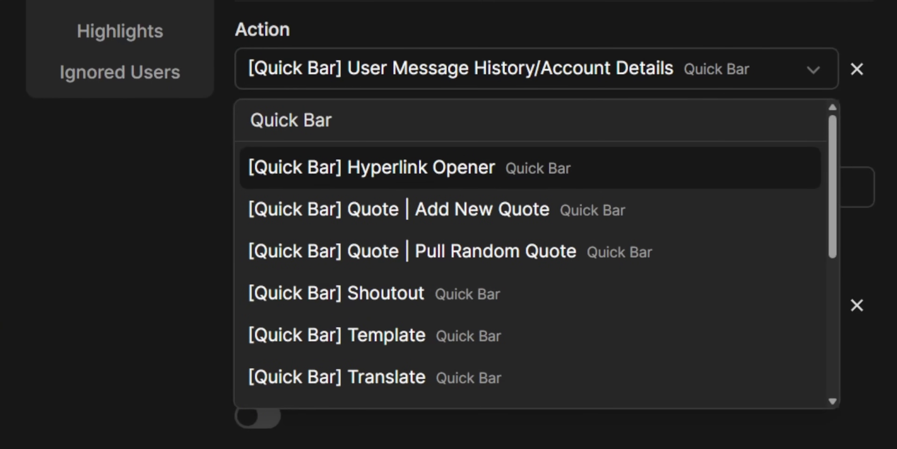
scroll(818, 210, "down", 4)
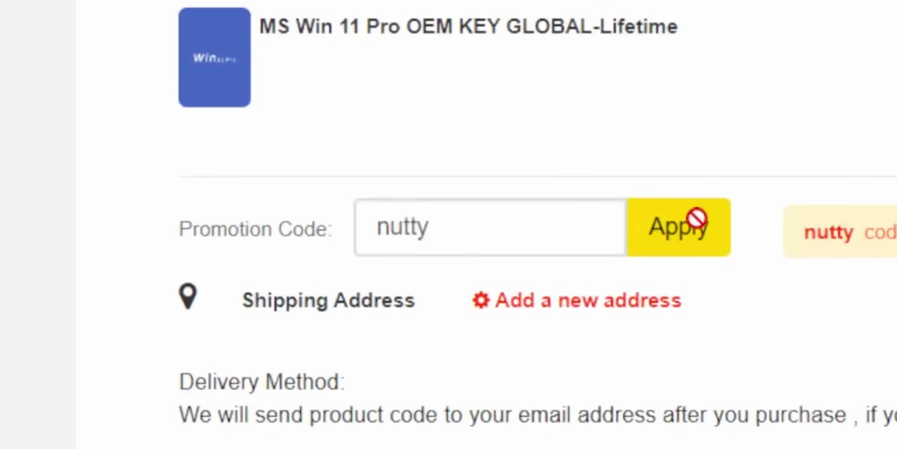
key("Return")
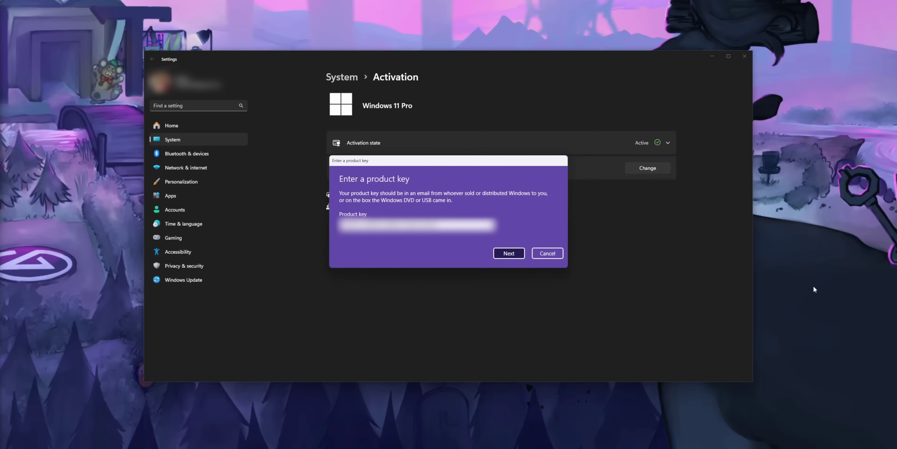
left_click(557, 257)
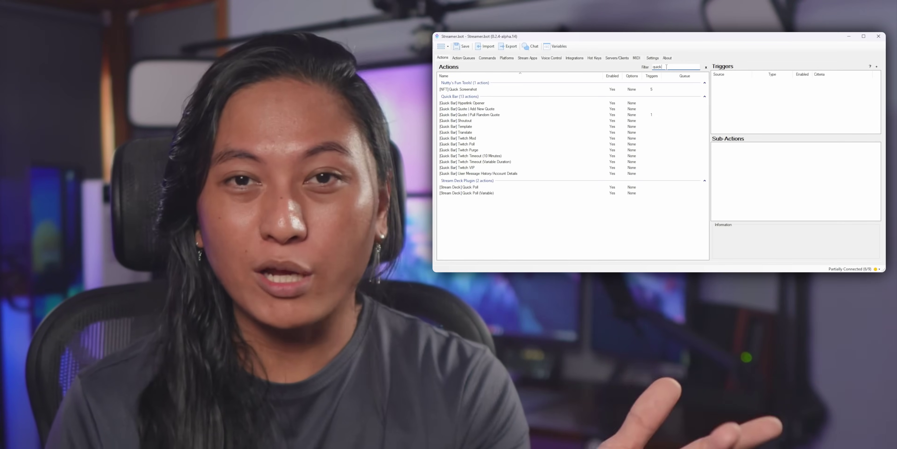
left_click(463, 107)
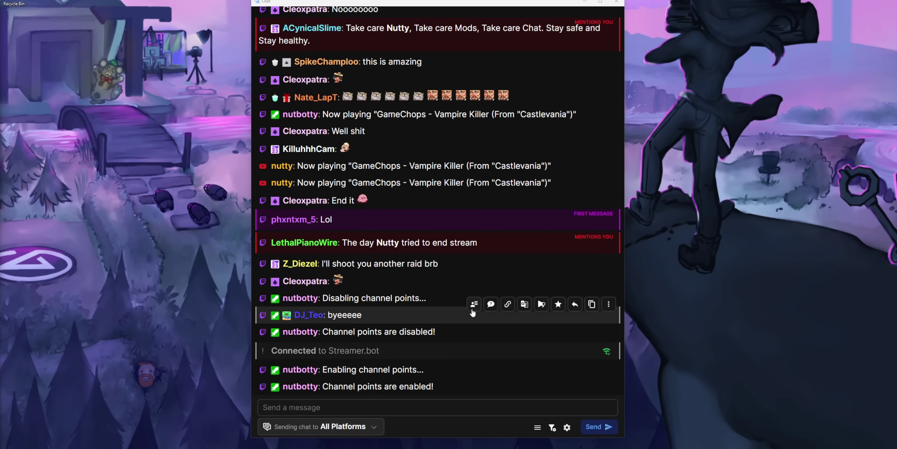
Browse through the chat history to look over earlier messages and the quick action bar shown on them
scroll(454, 280, "up", 5)
scroll(454, 280, "up", 8)
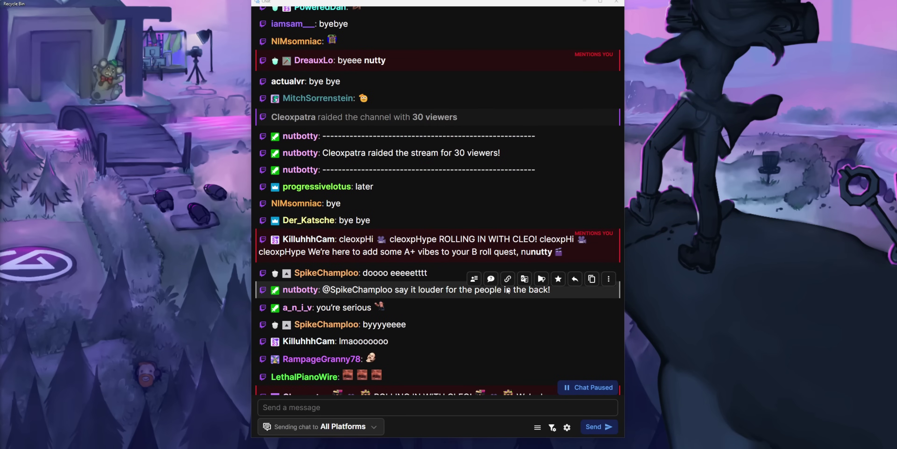
scroll(508, 279, "down", 10)
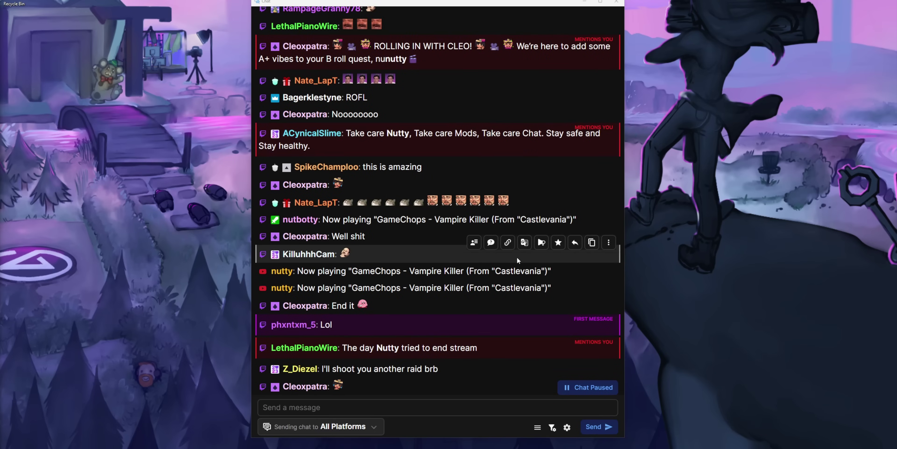
scroll(518, 260, "up", 20)
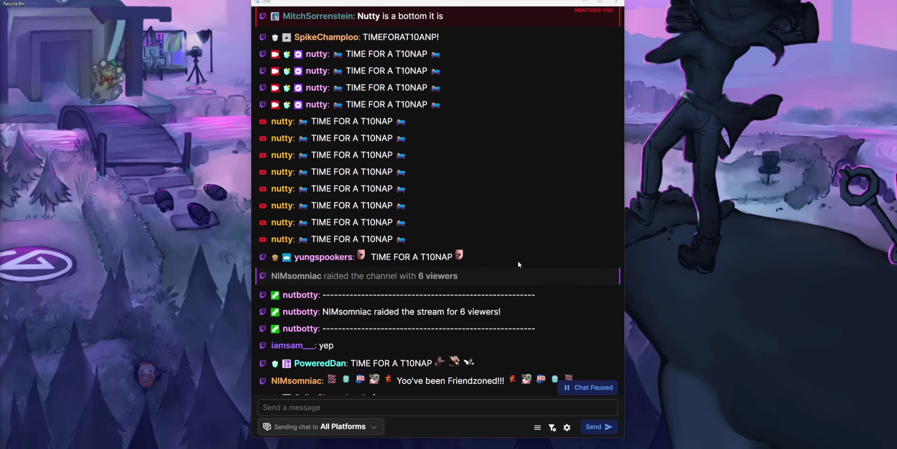
scroll(519, 263, "up", 10)
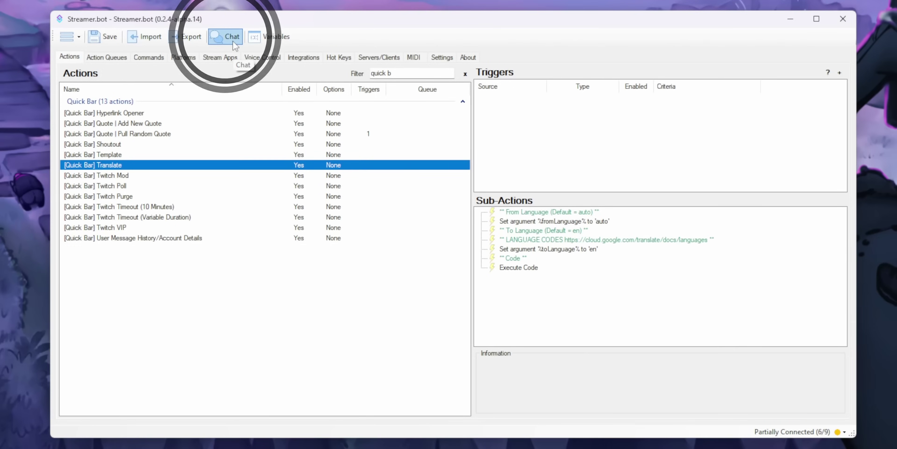
Open the Streamer.bot chat and narrow the Actions list to give Triggers and Sub-Actions more room
left_click(233, 40)
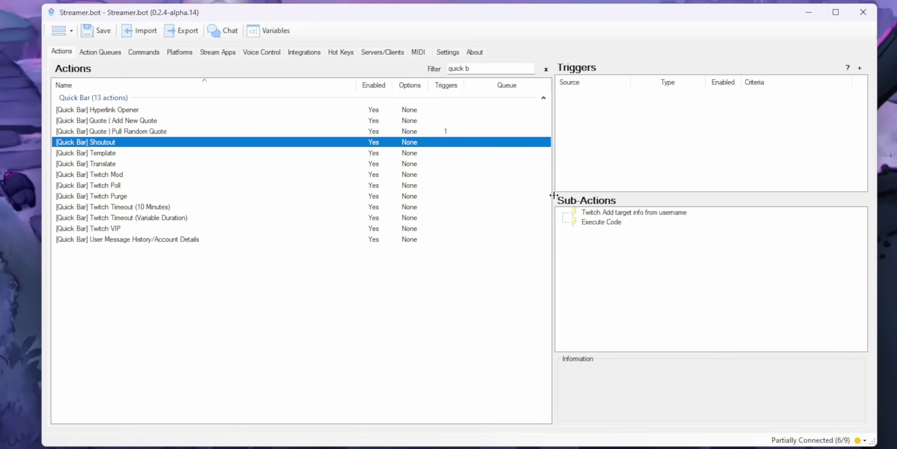
left_click_drag(555, 194, 481, 202)
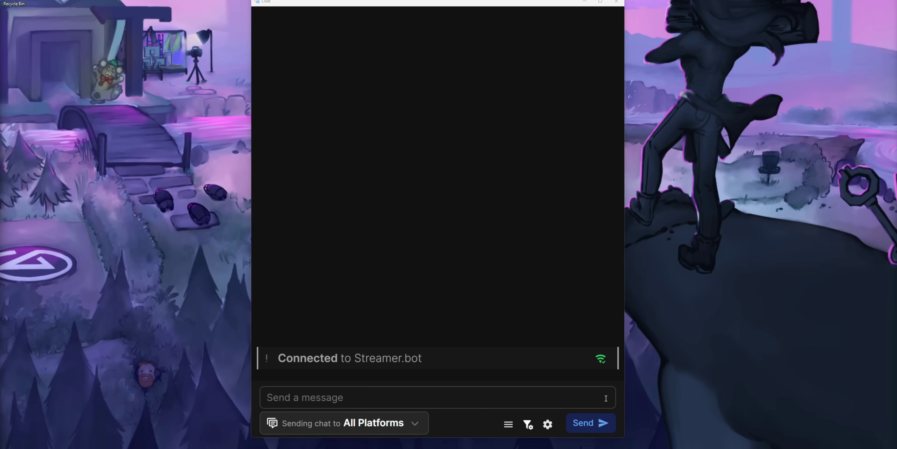
Add a new quick action in the chat settings and open its list of Streamer.bot actions
left_click(546, 423)
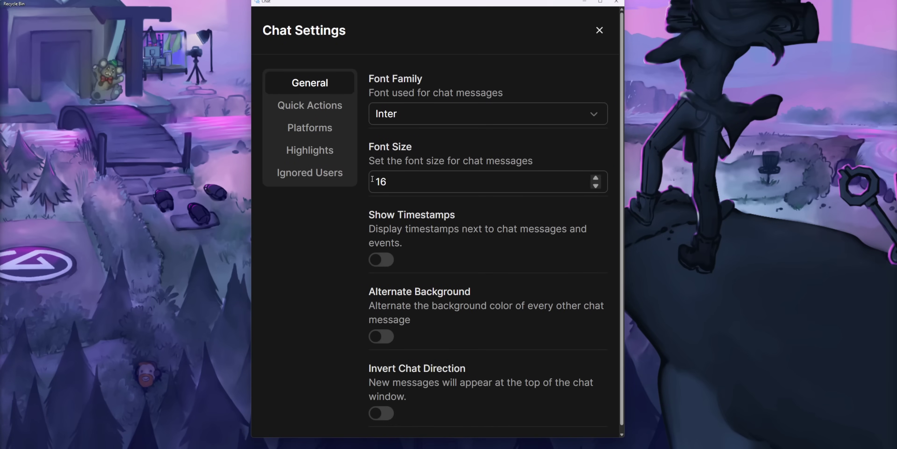
left_click(327, 104)
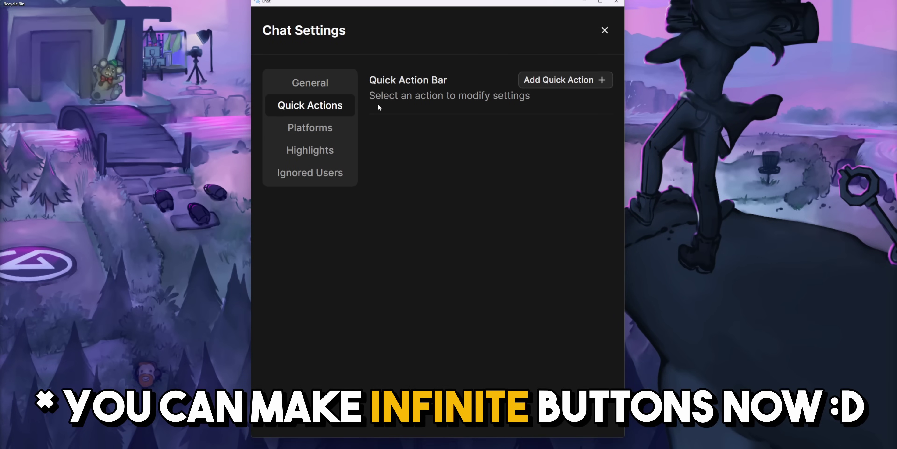
left_click(606, 86)
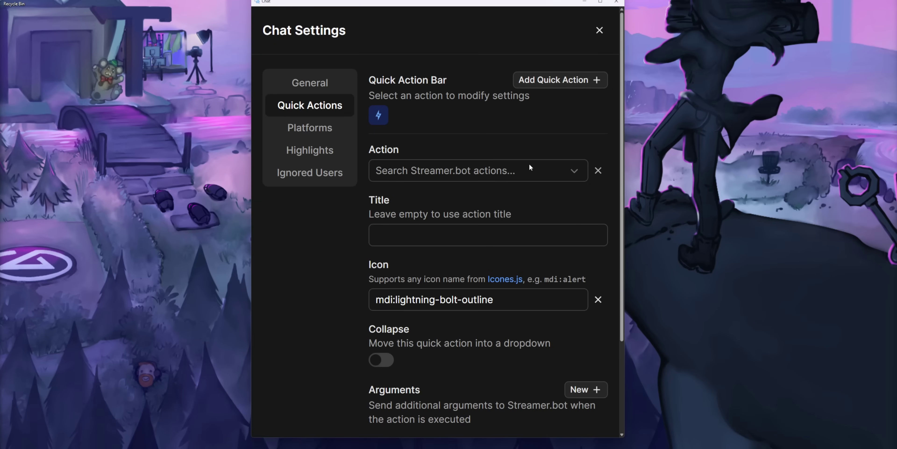
left_click(524, 174)
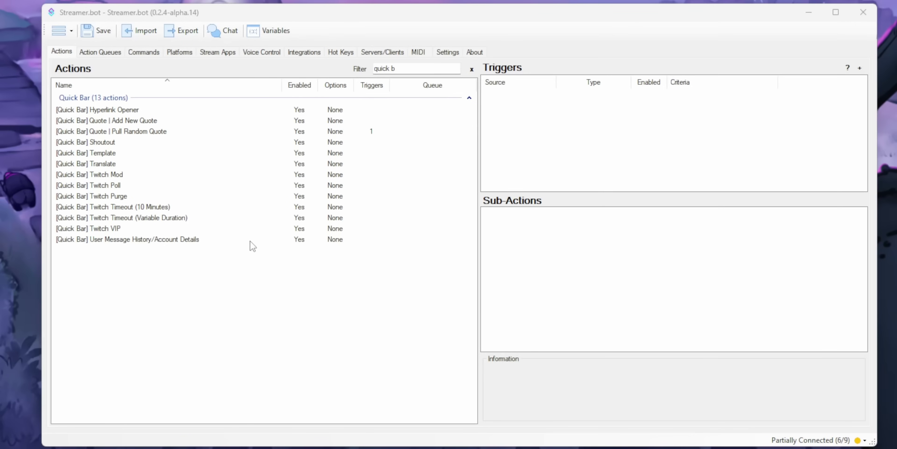
Select all the Quick Bar actions from Hyperlink Opener through User Message History/Account Details in Streamer.bot, and clear the selection
left_click(251, 239)
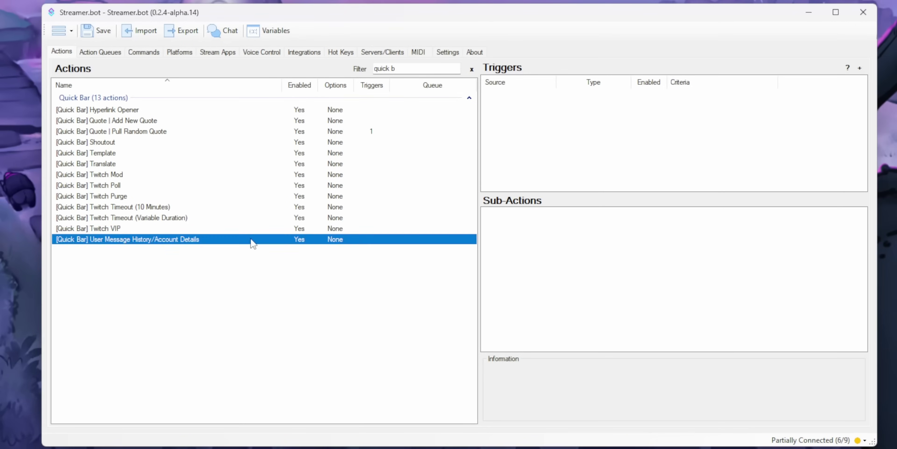
left_click(151, 110, "shift")
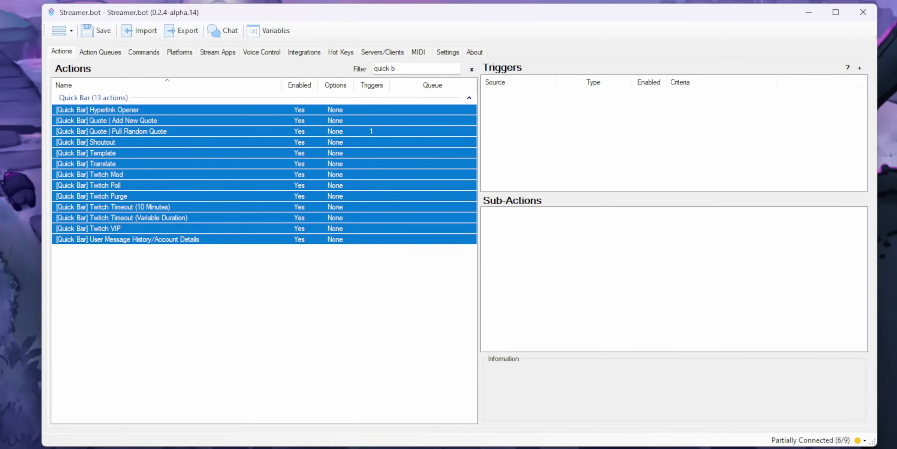
left_click(396, 283)
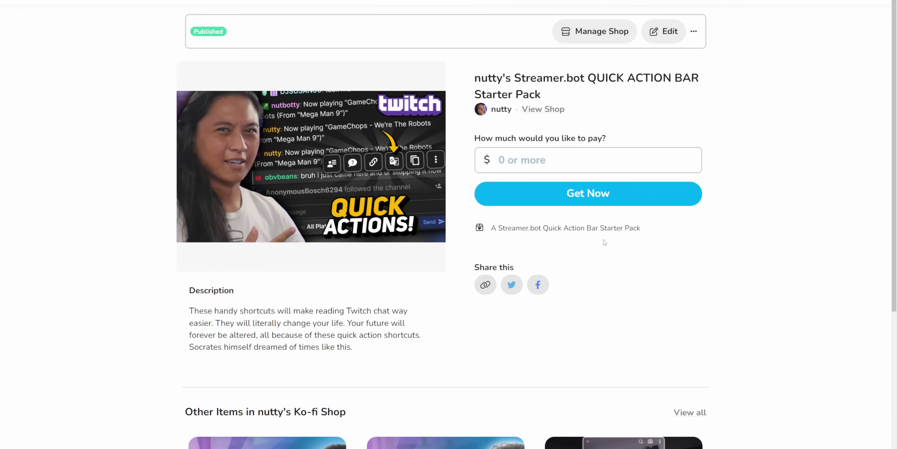
Get nutty's Streamer.bot QUICK ACTION BAR Starter Pack from the Ko-fi shop and open its content
left_click(604, 193)
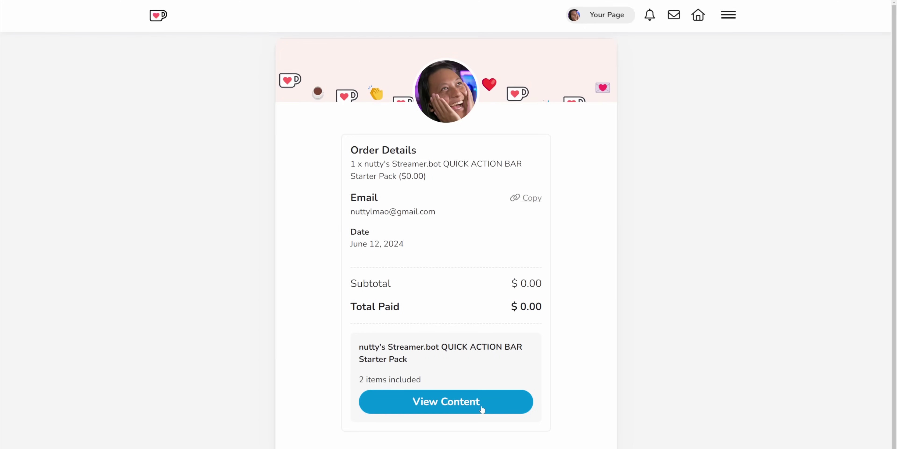
left_click(482, 409)
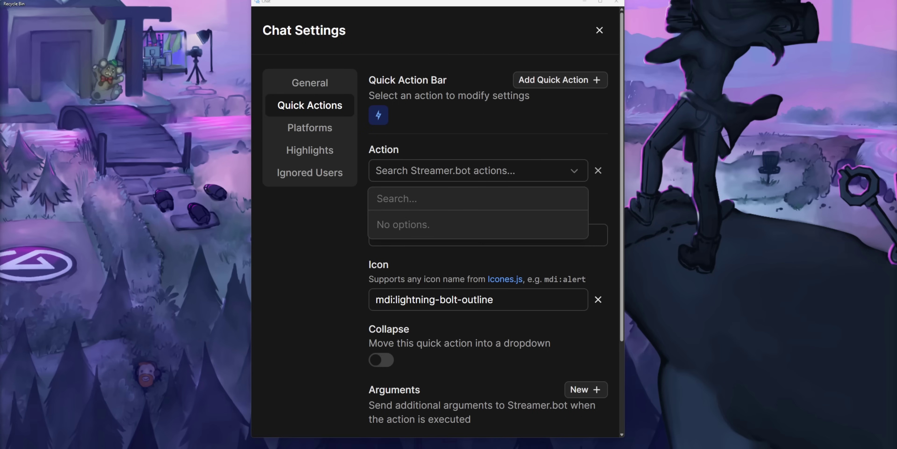
Import the Quick Bar actions into Streamer.bot from the quick-actions.nut file in the Power Bottom Simulator 2024 folder
left_click(566, 430)
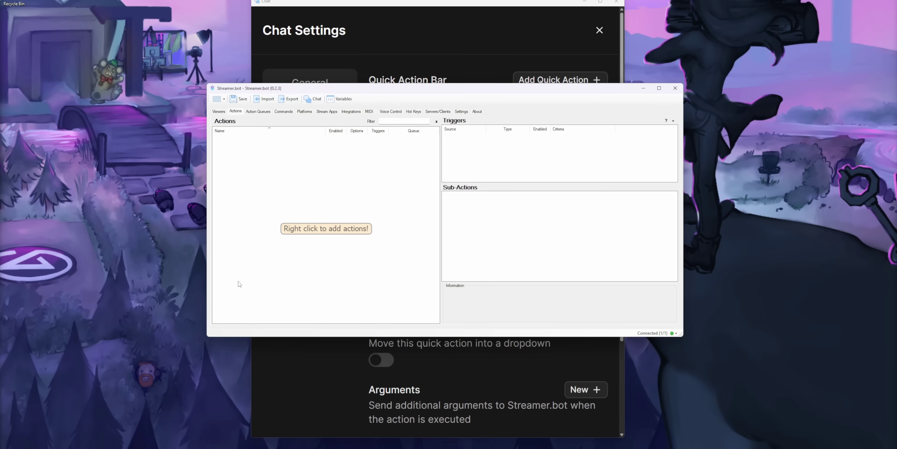
left_click(272, 100)
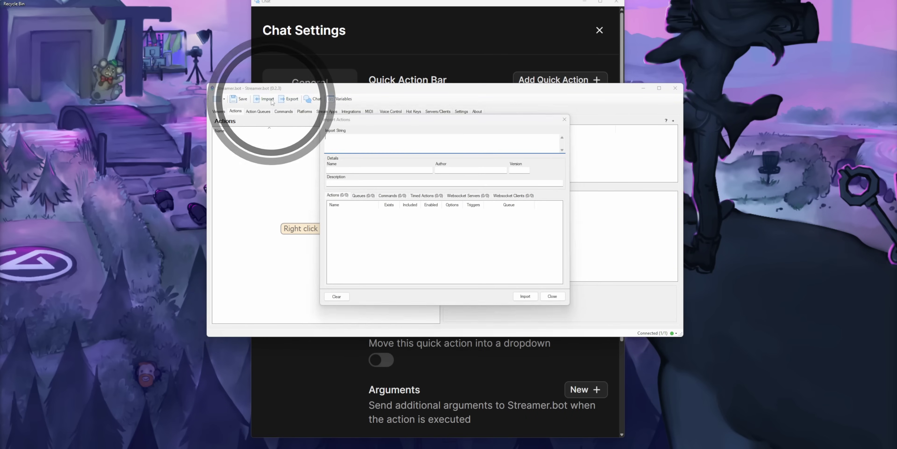
key("alt+Tab")
left_click(567, 243)
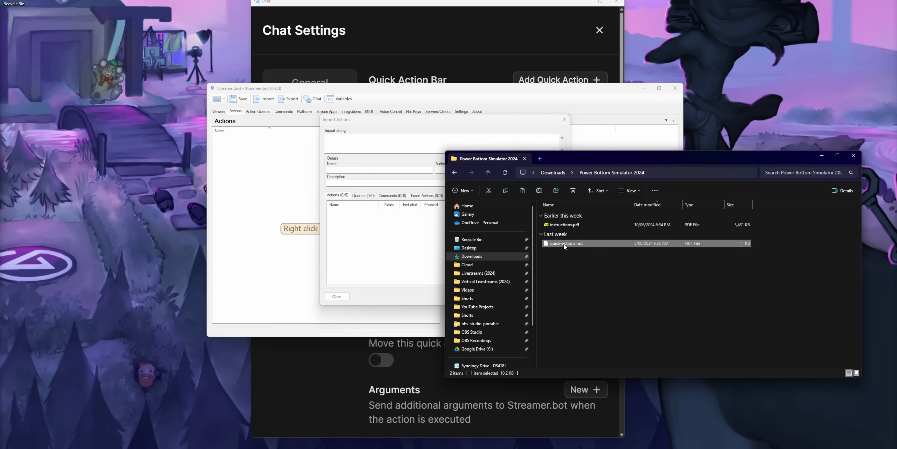
left_click_drag(334, 144, 335, 145)
left_click(323, 155)
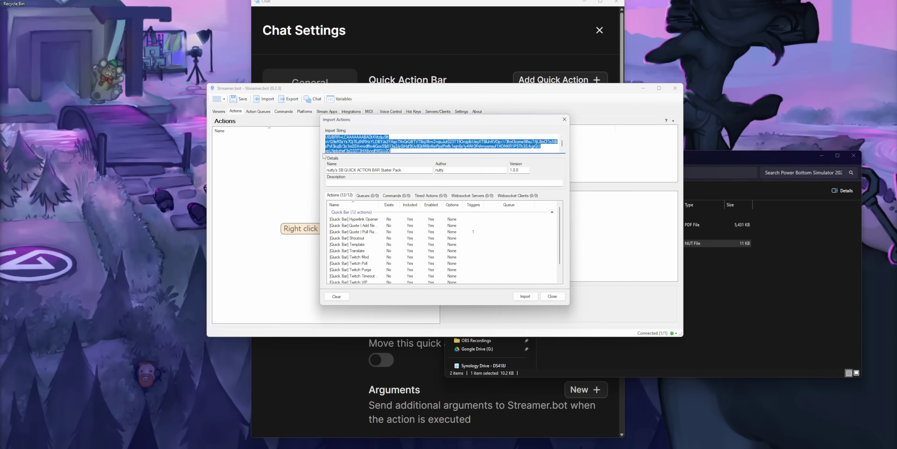
left_click(536, 298)
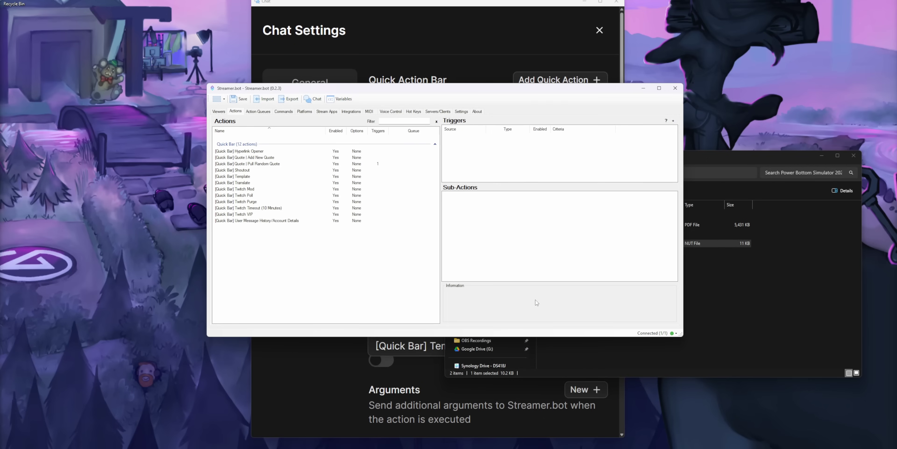
Return to the chat settings and assign [Quick Bar] Translate as the action of the new quick action
left_click(592, 3)
left_click(615, 3)
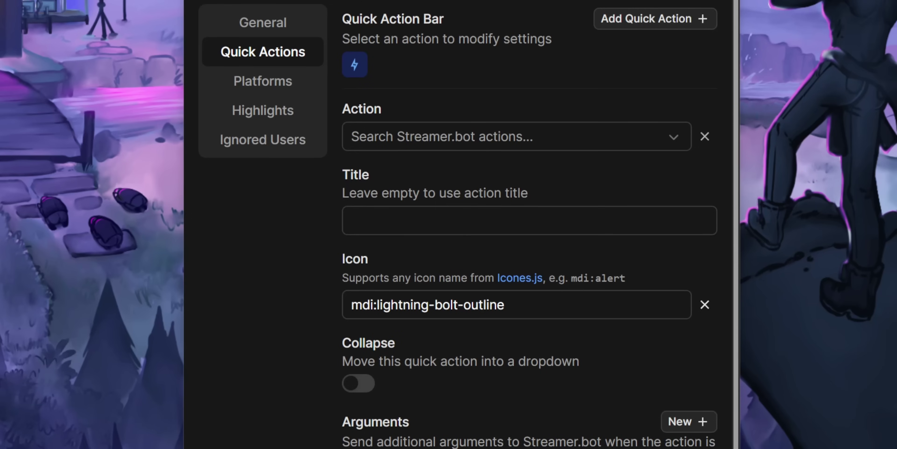
left_click(558, 149)
left_click(559, 143)
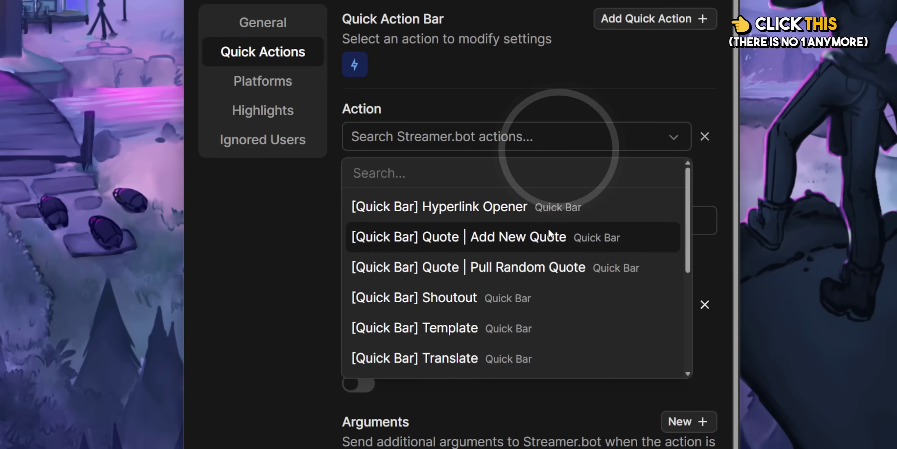
left_click(563, 365)
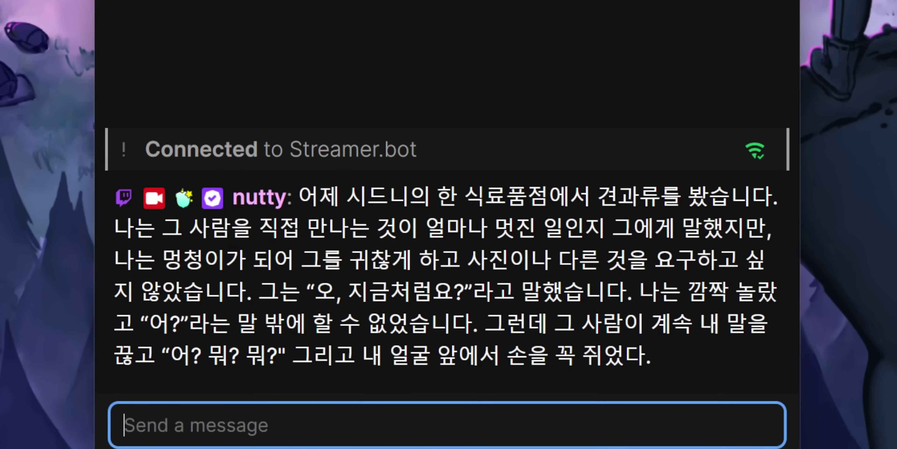
Run the new quick action on the Korean message about the grocery store in the Streamer.bot chat
mouse_move(553, 234)
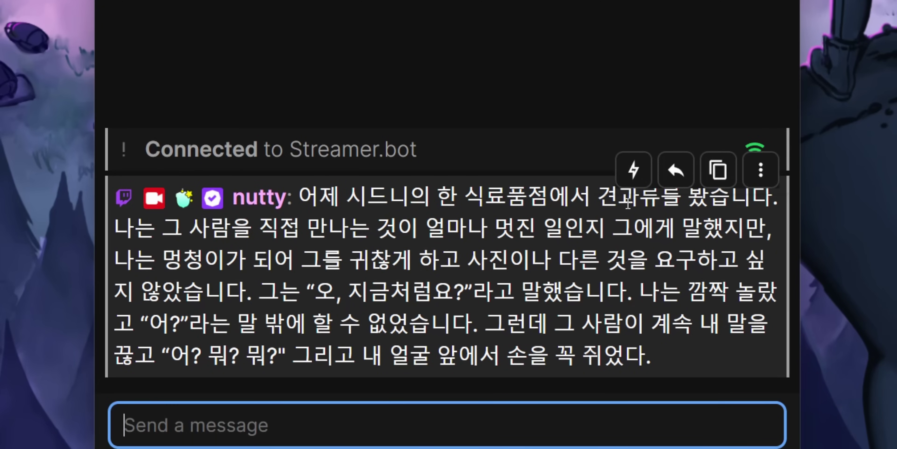
left_click(646, 178)
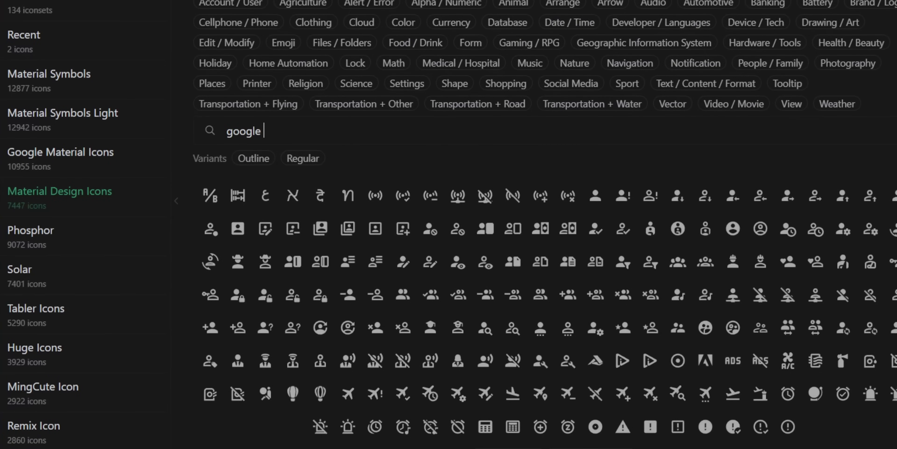
Search Material Design Icons for "google translate" and use the matching icon for the Translate quick action
type("translate")
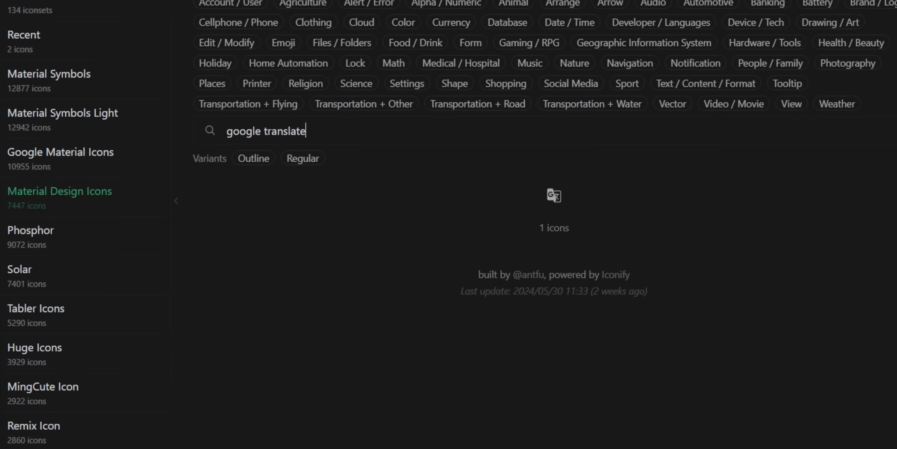
left_click(553, 196)
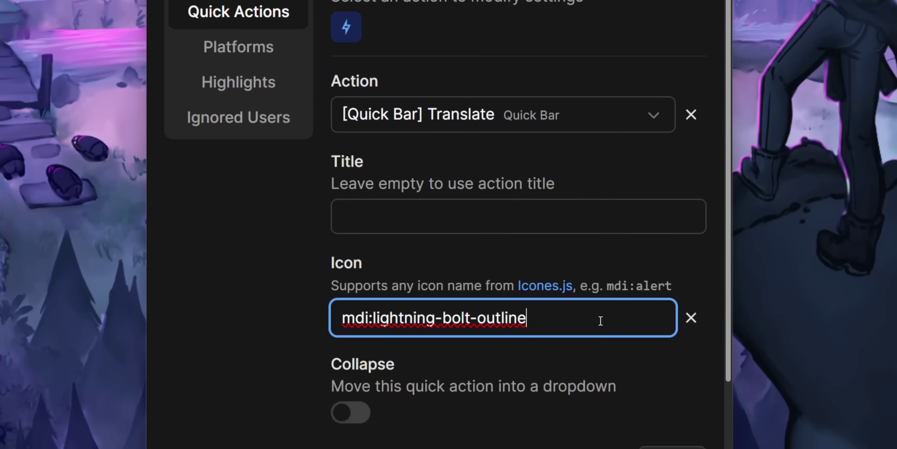
key("ctrl+v")
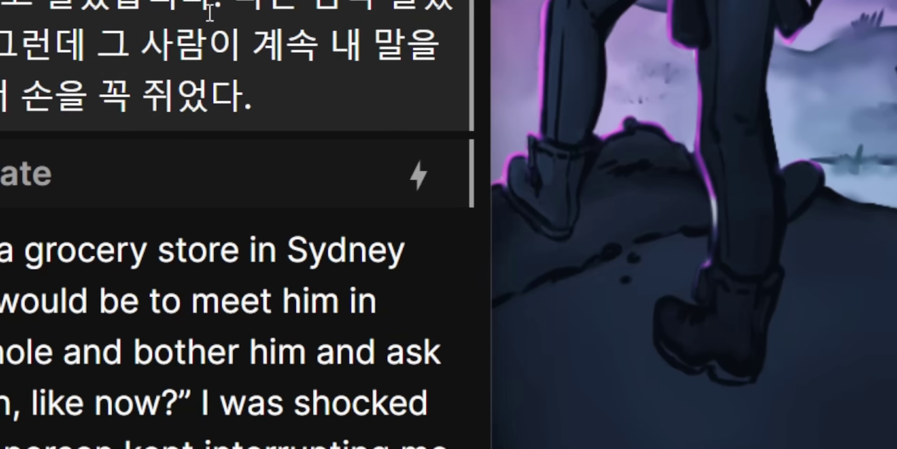
Open the toLanguage argument of the [Quick Bar] Translate action for editing in Streamer.bot
mouse_move(171, 320)
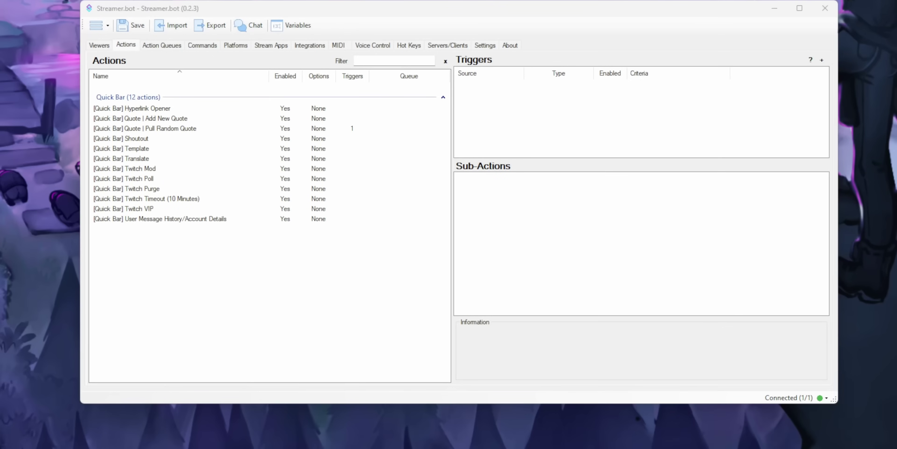
left_click(150, 159)
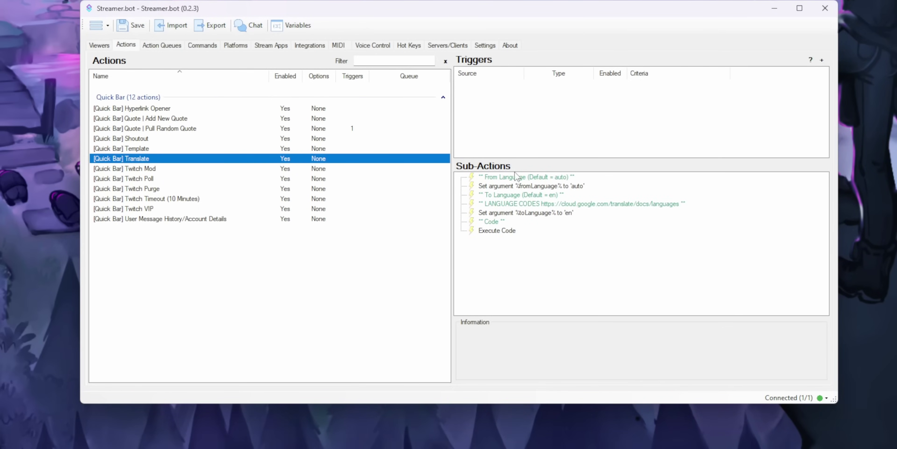
right_click(571, 214)
left_click(646, 415)
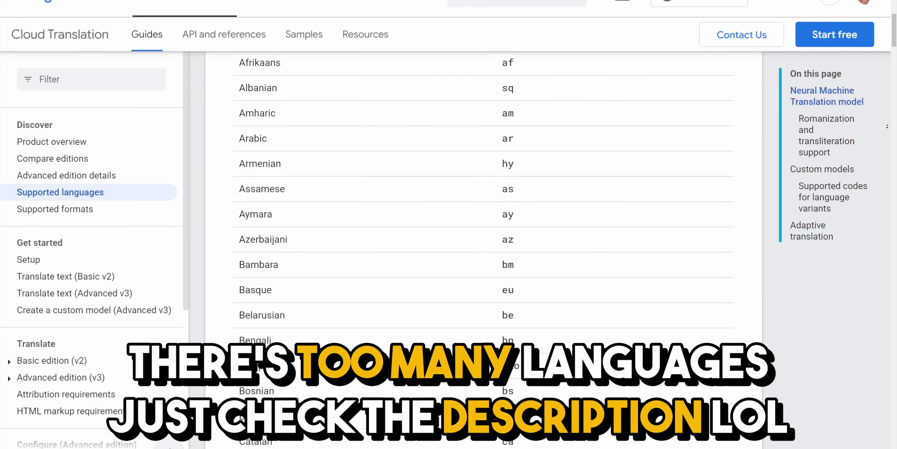
Look through the Cloud Translation language codes and run the Translate quick action on the Korean Grammarly message in chat
scroll(484, 208, "down", 10)
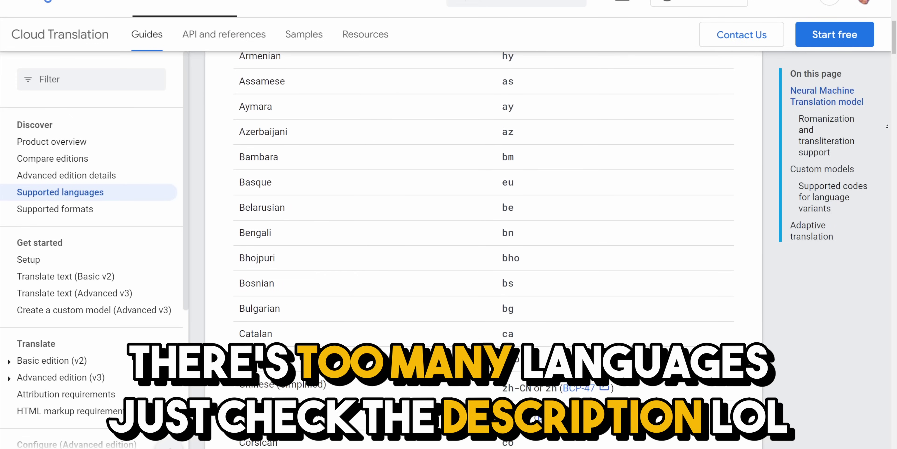
scroll(484, 209, "down", 12)
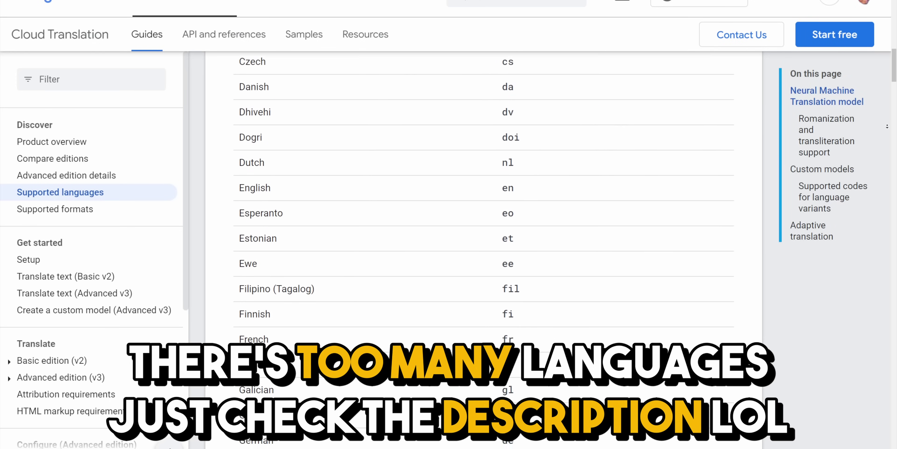
scroll(484, 244, "down", 6)
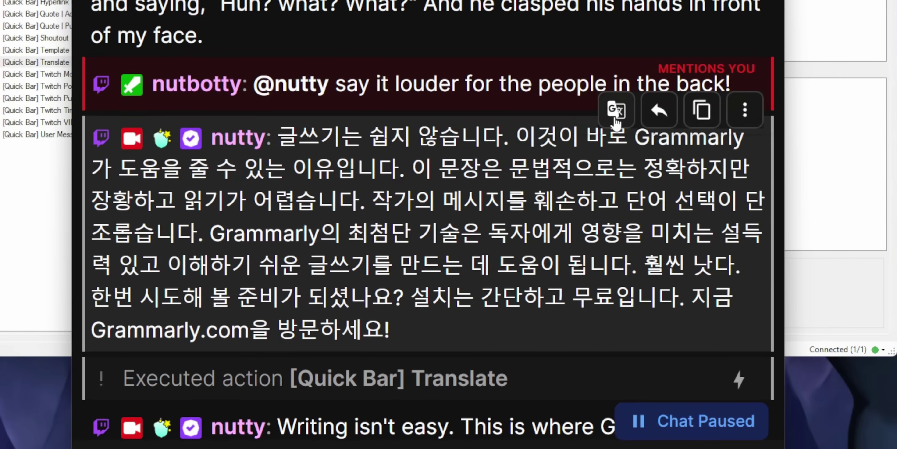
left_click(614, 120)
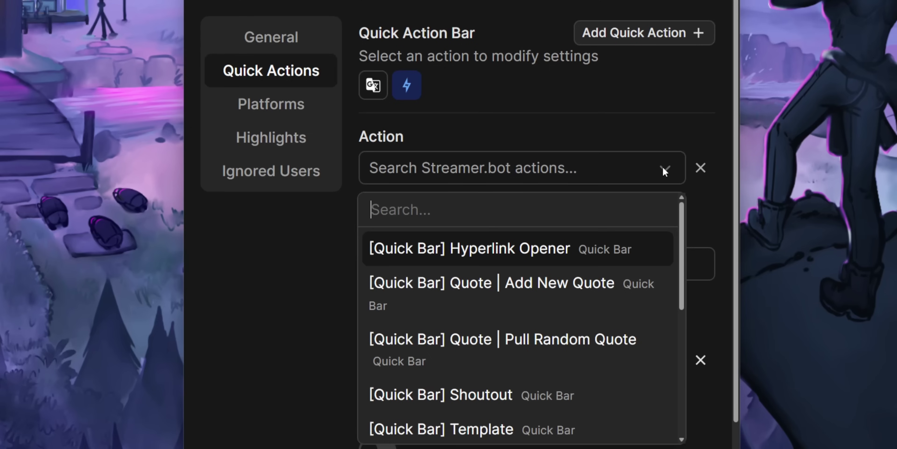
Assign [Quick Bar] Shoutout to the new quick action and use it on the message "The day Nutty tried to end stream"
type("shou")
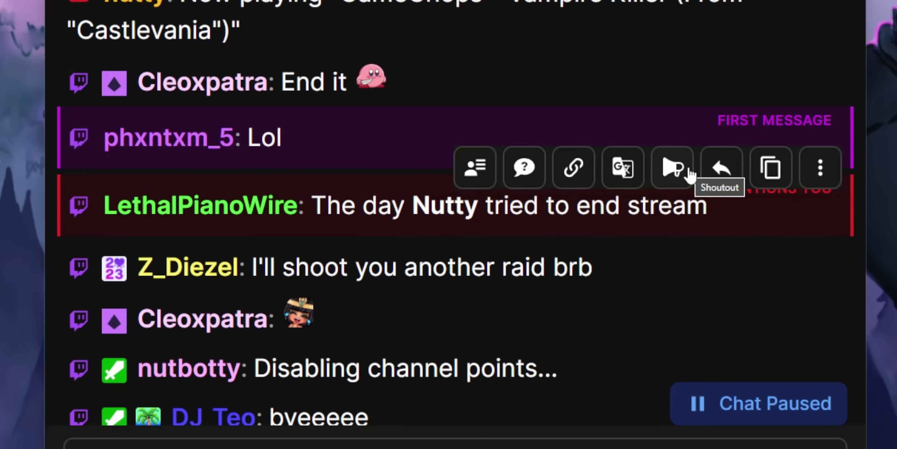
left_click(688, 172)
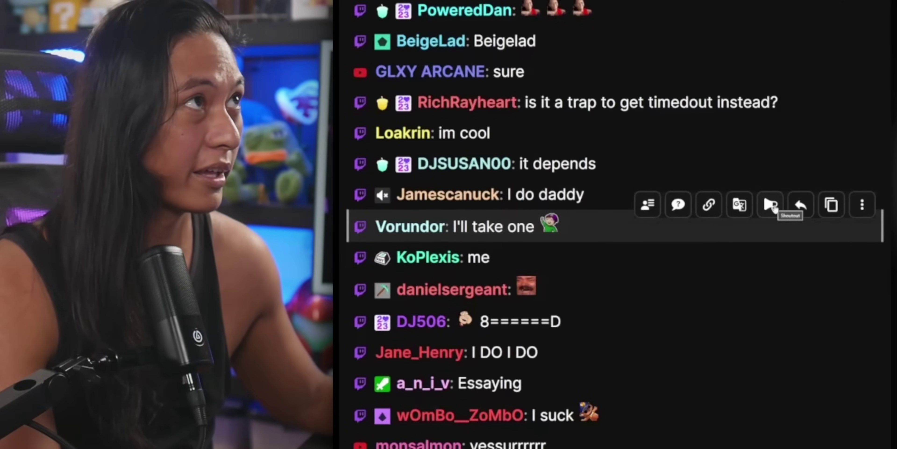
left_click(771, 205)
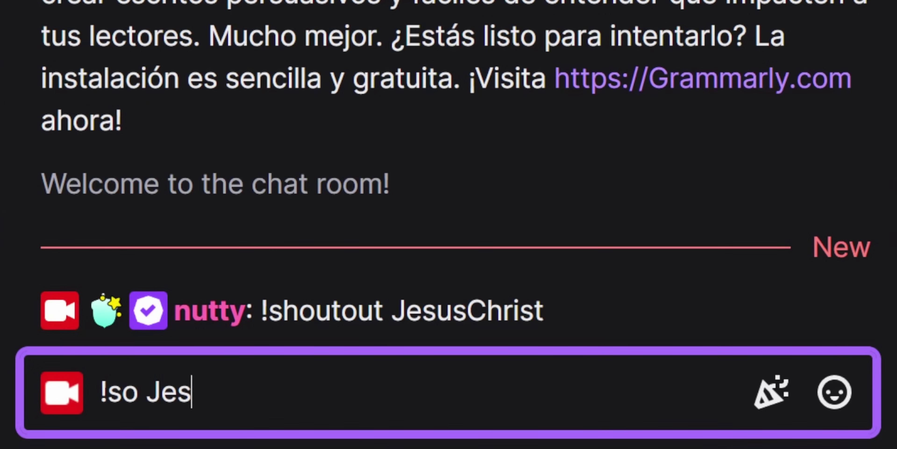
key("Return")
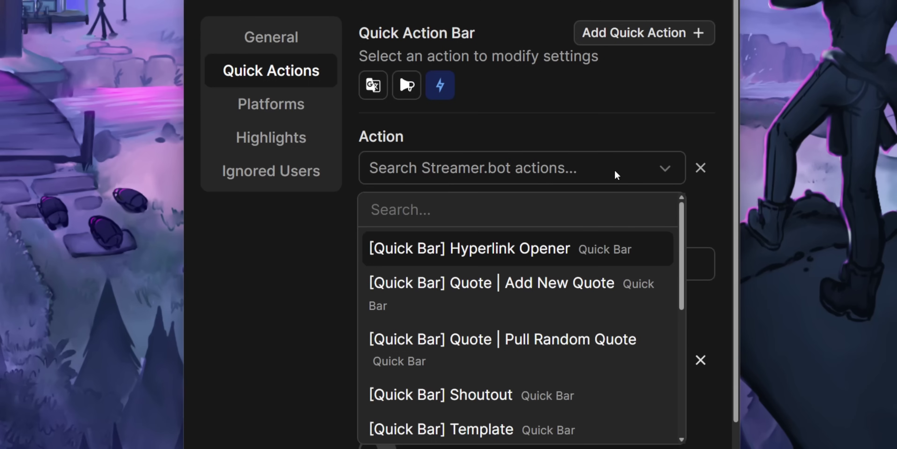
Assign [Quick Bar] Twitch Timeout (10 Minutes) as the action of the third quick action
type("timeout")
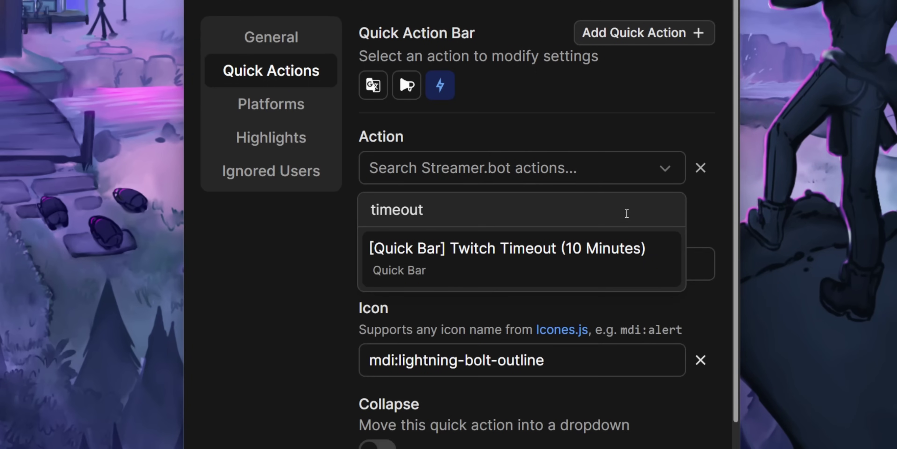
left_click(621, 248)
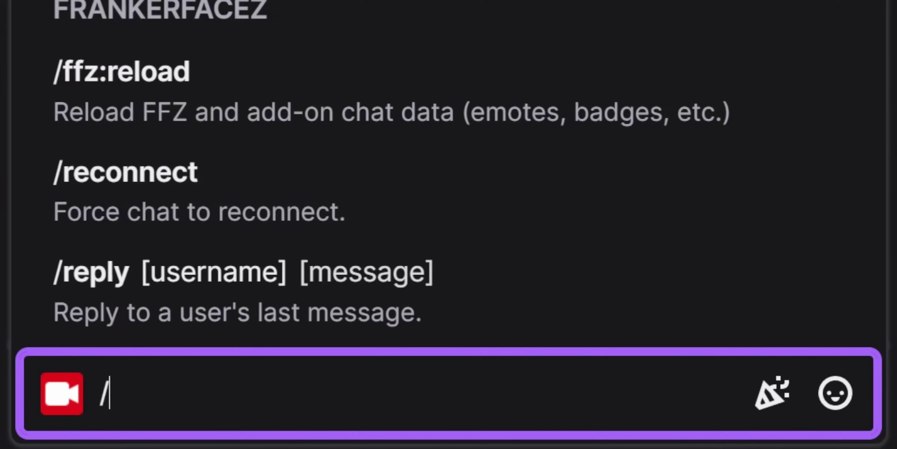
Send the command /timeout satan 666 in the Twitch chat
type("timeout satan ")
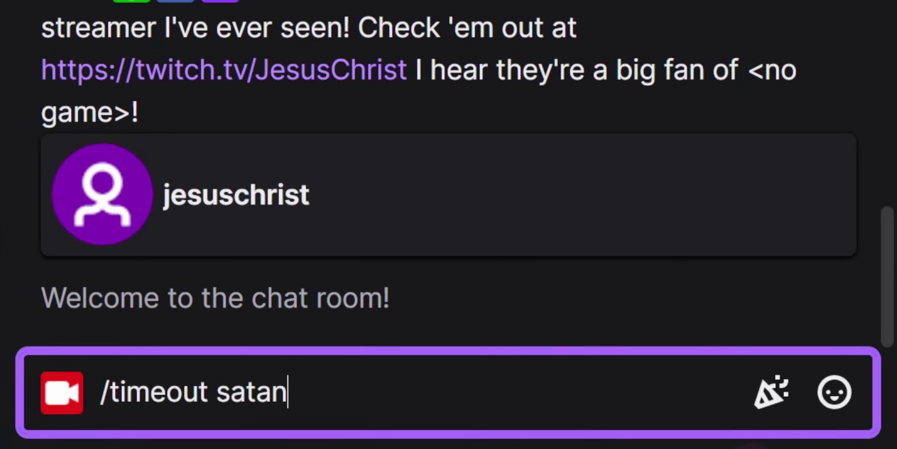
type("666")
key("Return")
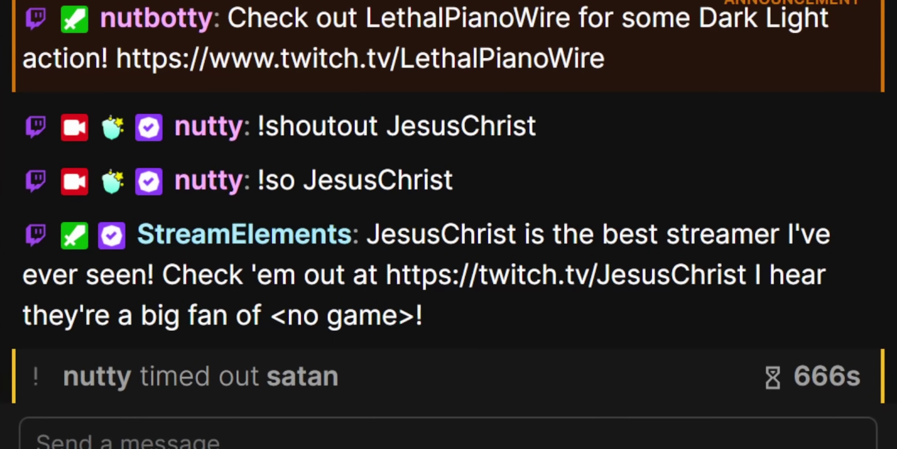
Run the timeout quick action on the StreamElements message in the Streamer.bot chat
mouse_move(596, 300)
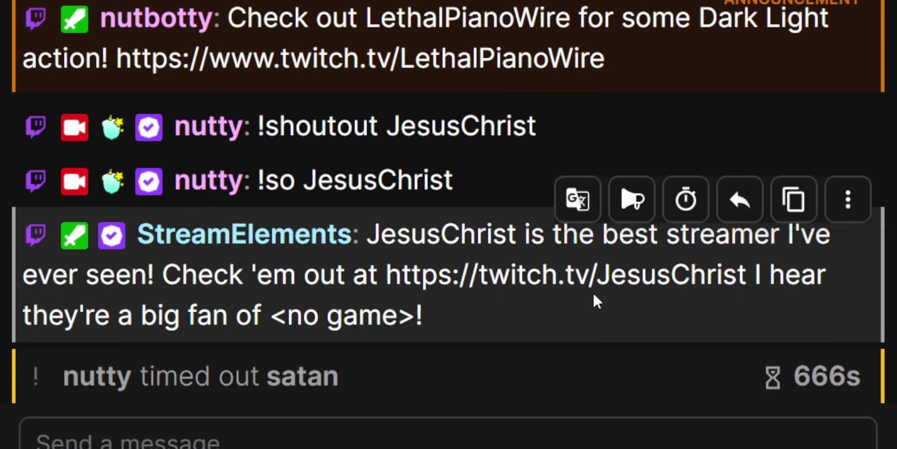
left_click(687, 207)
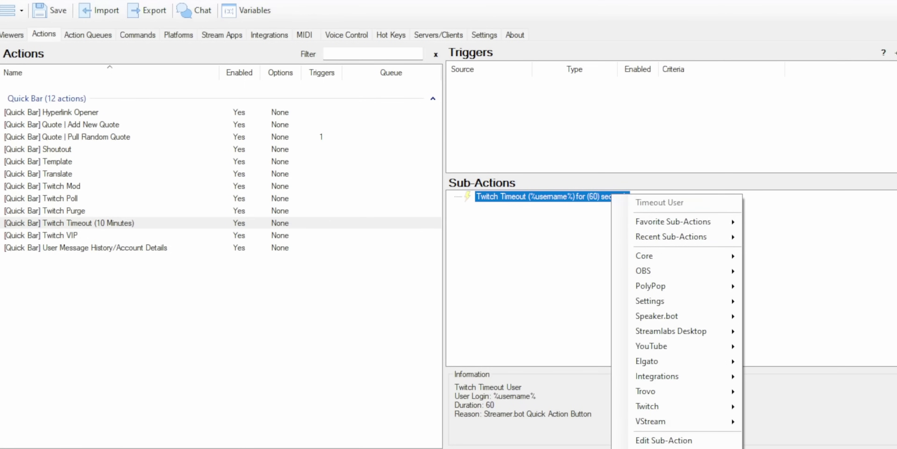
Set the duration of the Timeout User sub-action in [Quick Bar] Twitch Timeout (10 Minutes) to 600 seconds
left_click(665, 441)
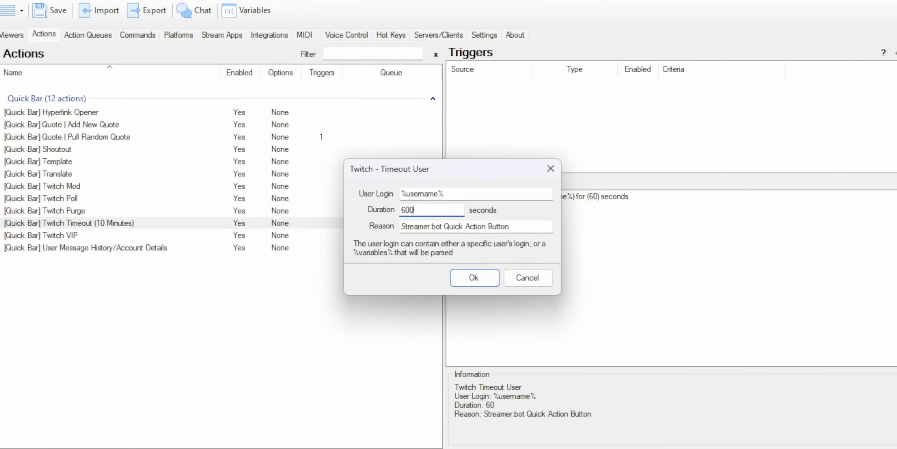
type("600")
key("Return")
Duplicate the [Quick Bar] Twitch Timeout (10 Minutes) action and open the copy's name for editing
right_click(104, 223)
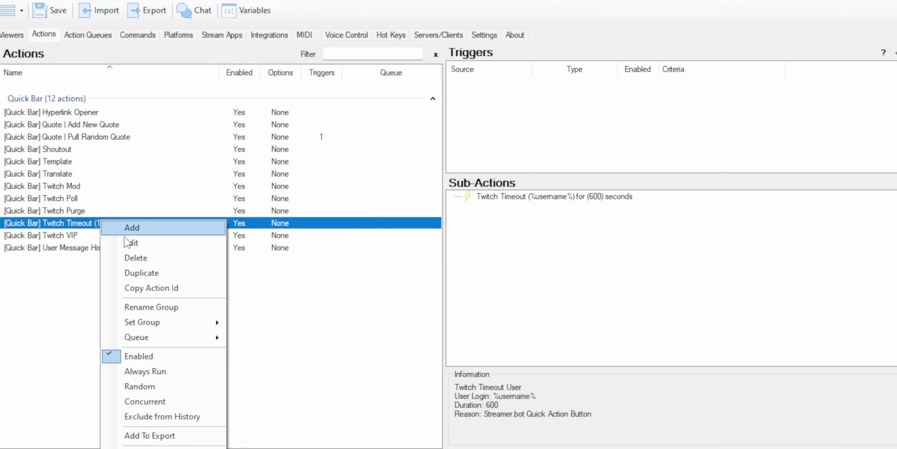
left_click(165, 275)
right_click(156, 236)
left_click(186, 259)
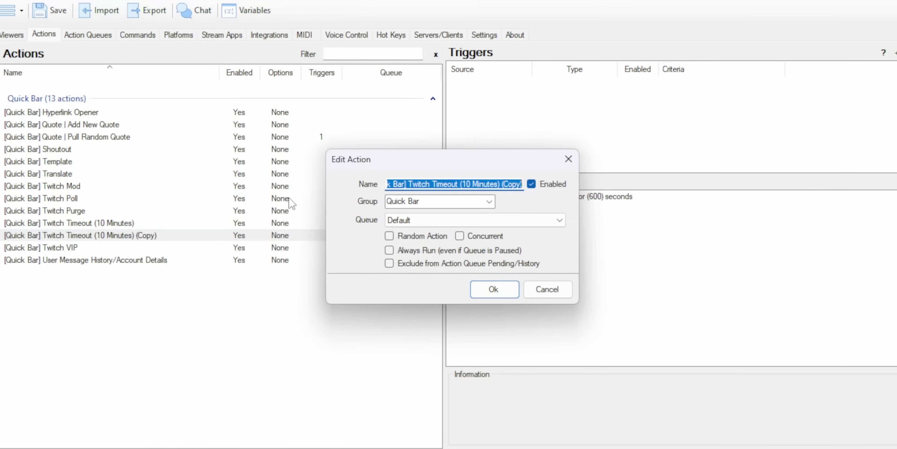
key("End")
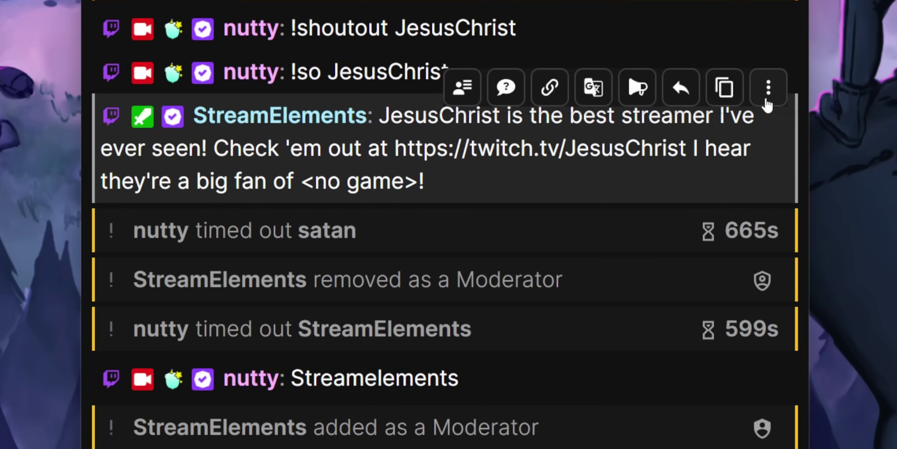
Open the collapsed quick actions of a chat message and choose Purge for the "I'll shoot you another raid brb" message
left_click(767, 103)
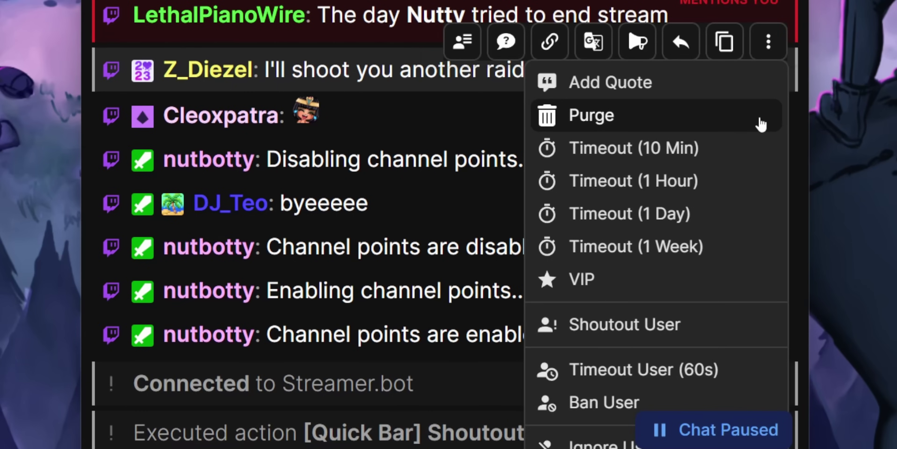
left_click(761, 125)
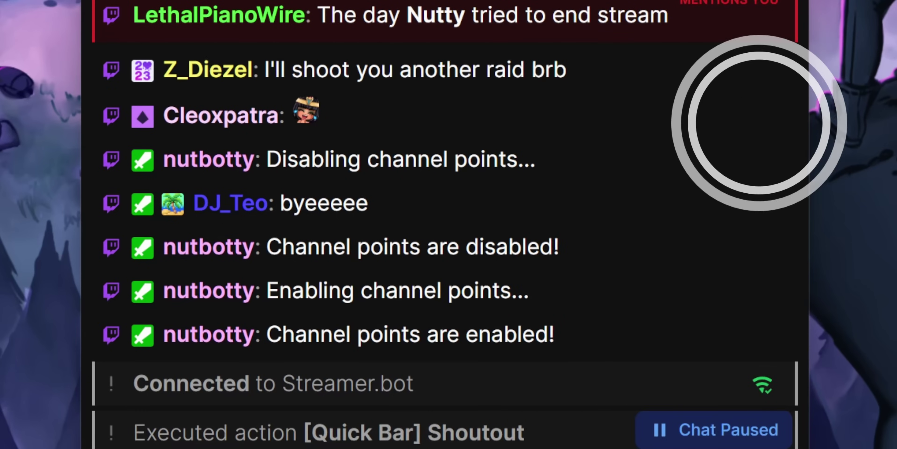
scroll(776, 223, "up", 3)
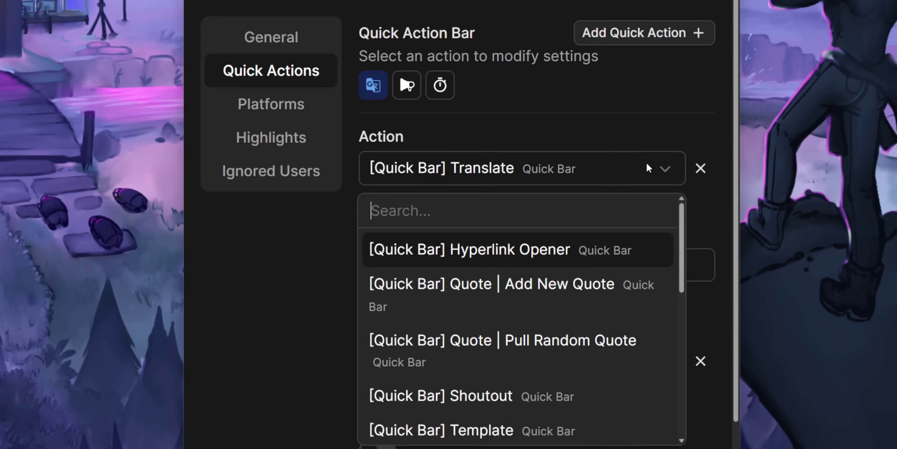
Search the quick action's available actions for "mod", and run the star quick action on the "diamond" chat message
type("mod")
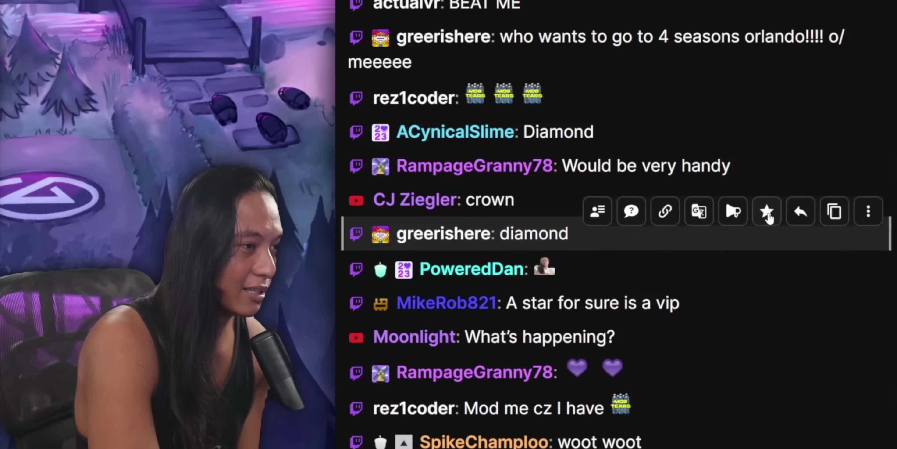
left_click(768, 211)
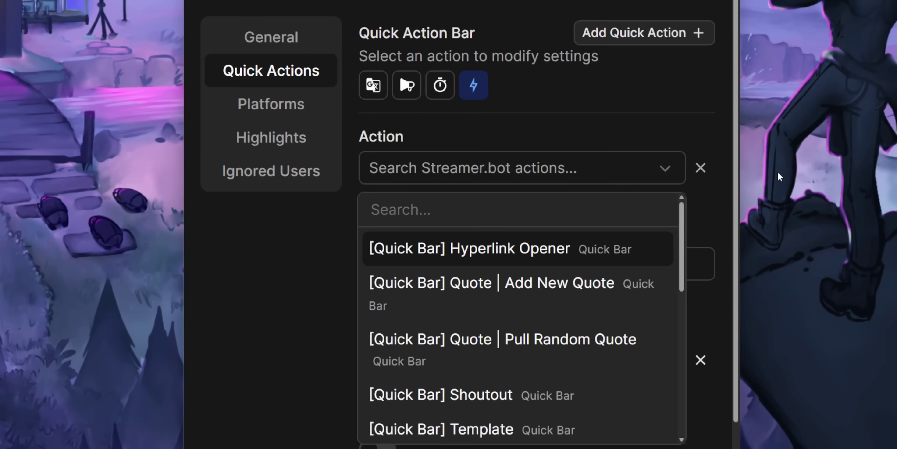
Assign [Quick Bar] User Message History/Account Details as the action of the fourth quick action
type("history")
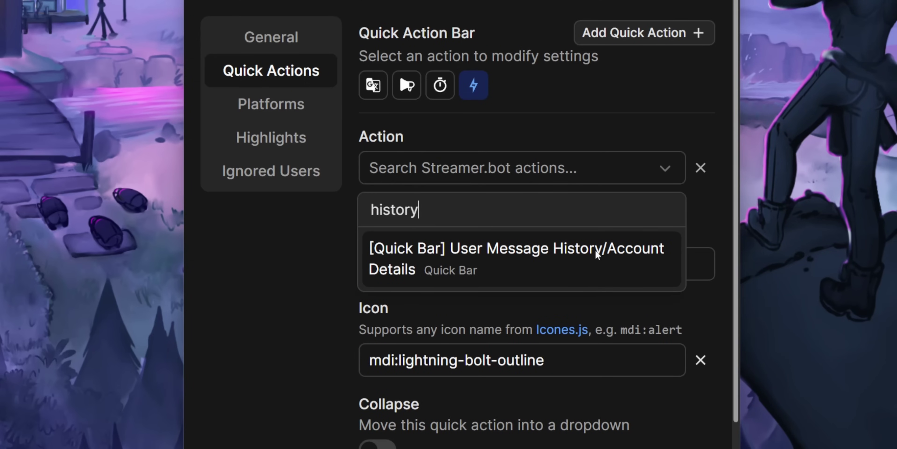
left_click(597, 252)
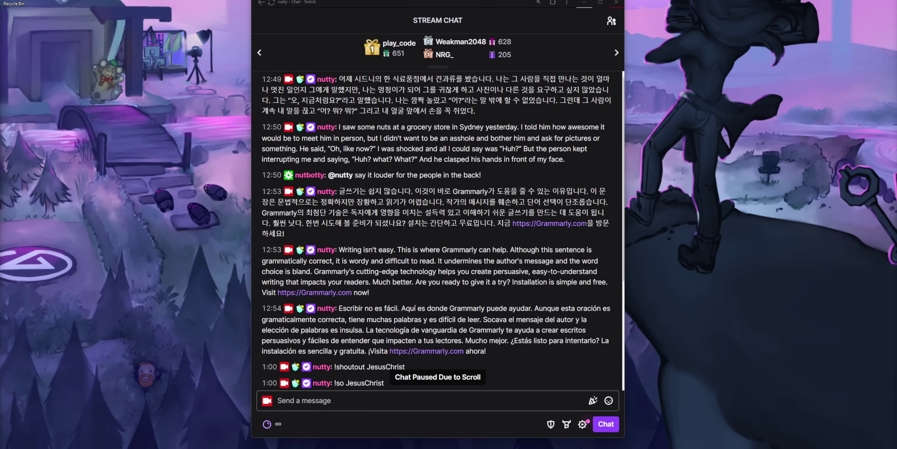
Open the user card of the 12:50 message's author in the Twitch chat and view their message history
left_click(325, 127)
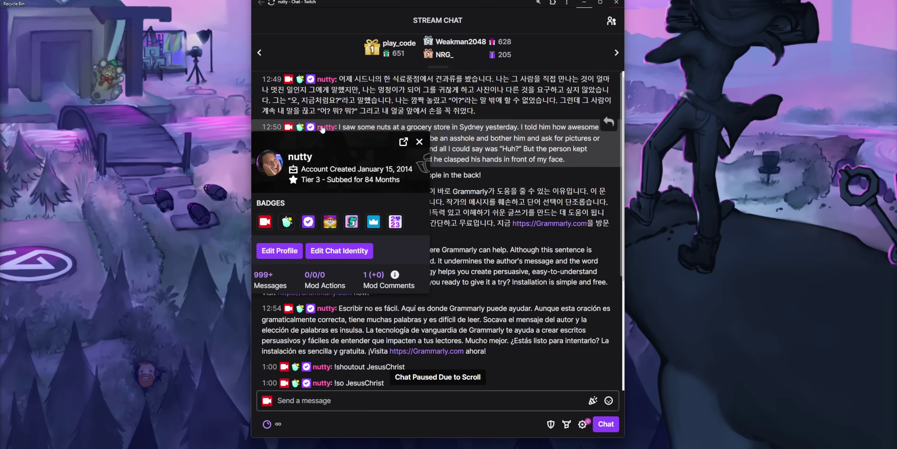
left_click(284, 285)
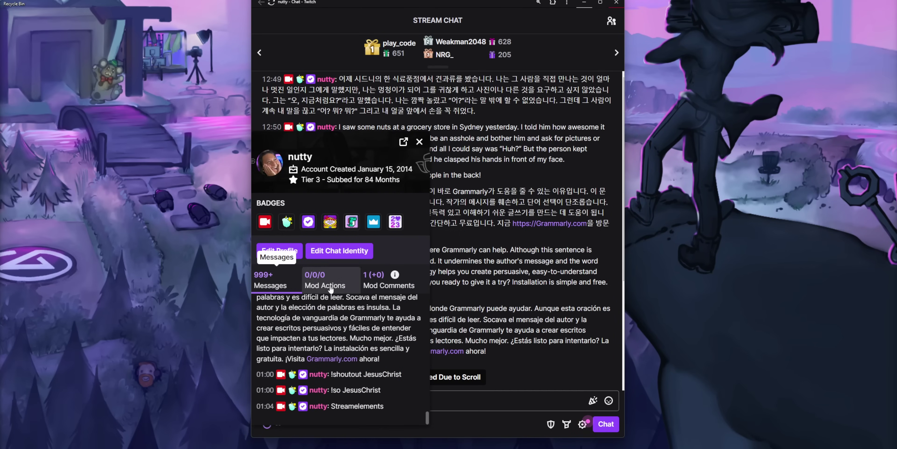
Look through the older and newer chat messages in the user card's message history
scroll(412, 355, "up", 15)
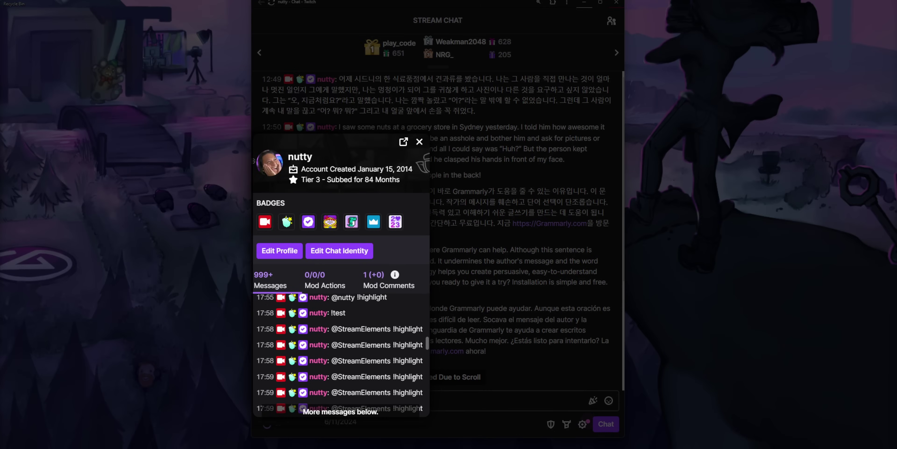
scroll(411, 375, "down", 5)
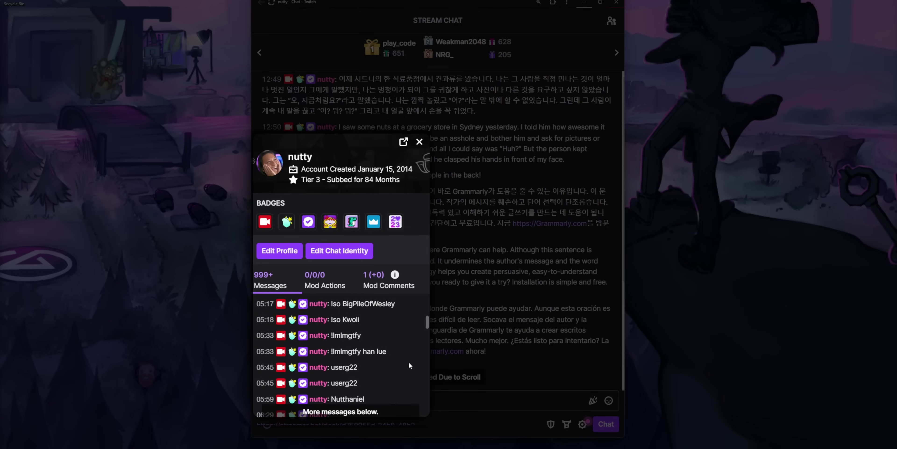
scroll(409, 361, "down", 10)
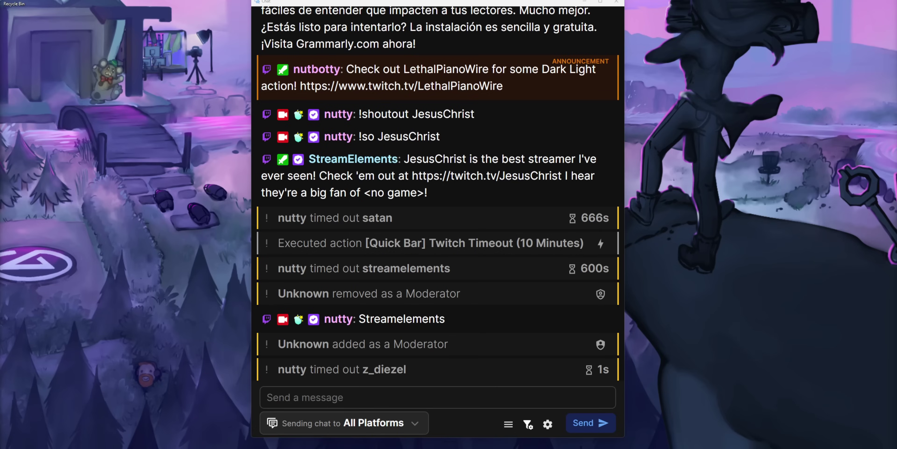
Run the User Message History quick action on the StreamElements message, and look back through that account's messages in the opened viewer card
mouse_move(559, 162)
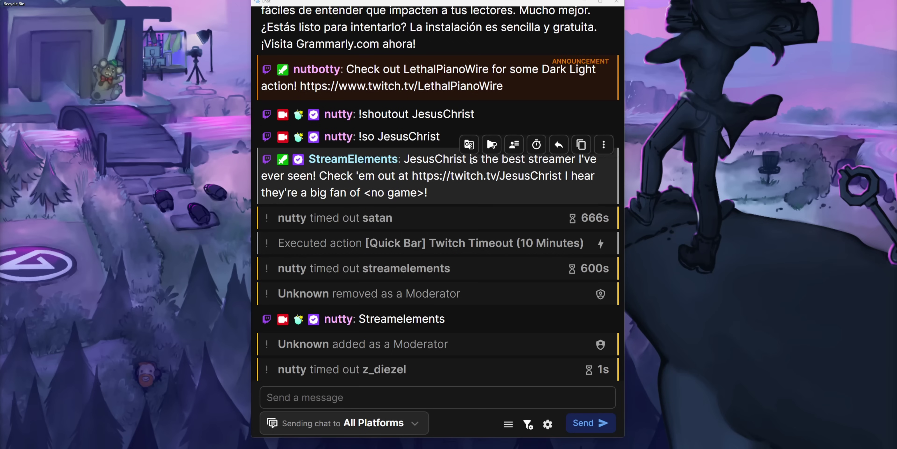
left_click(514, 144)
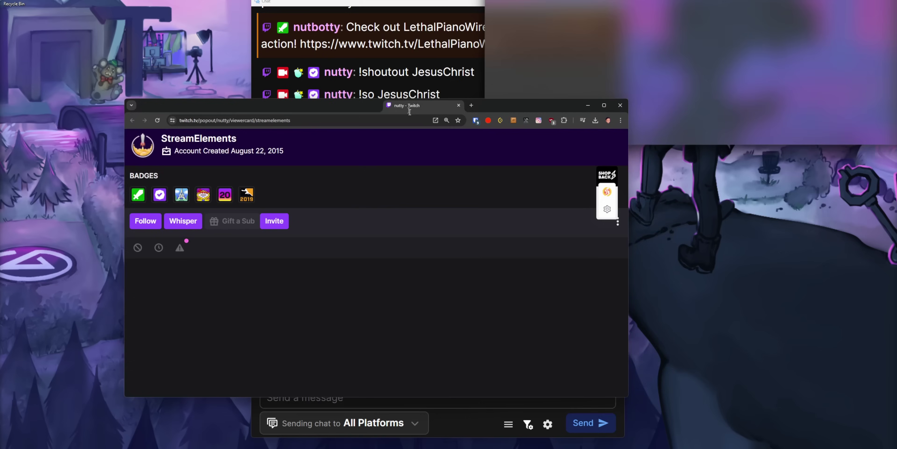
left_click_drag(535, 78, 589, 88)
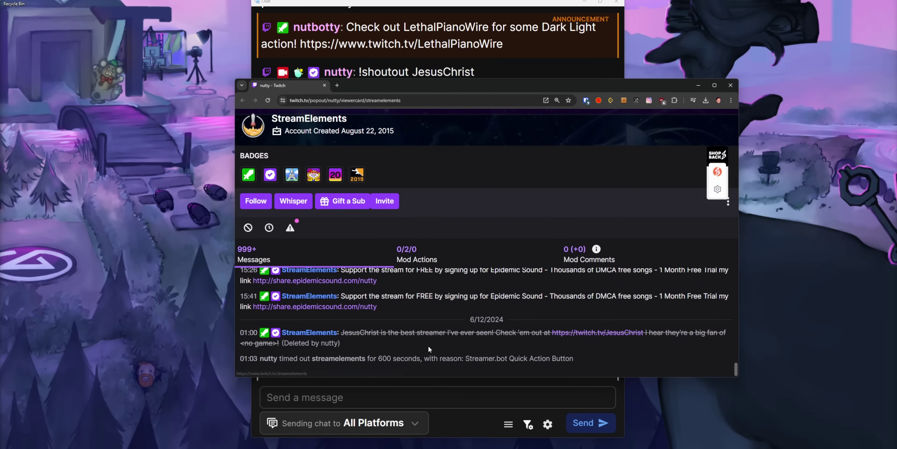
scroll(432, 345, "up", 5)
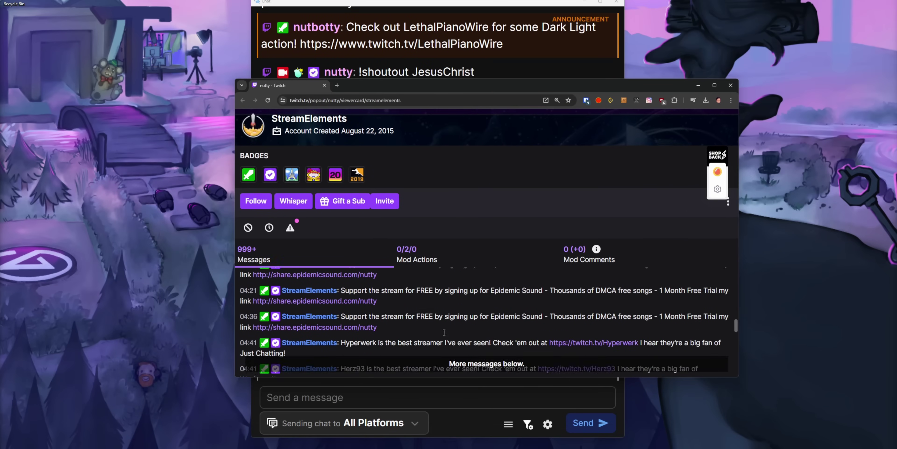
scroll(438, 330, "up", 10)
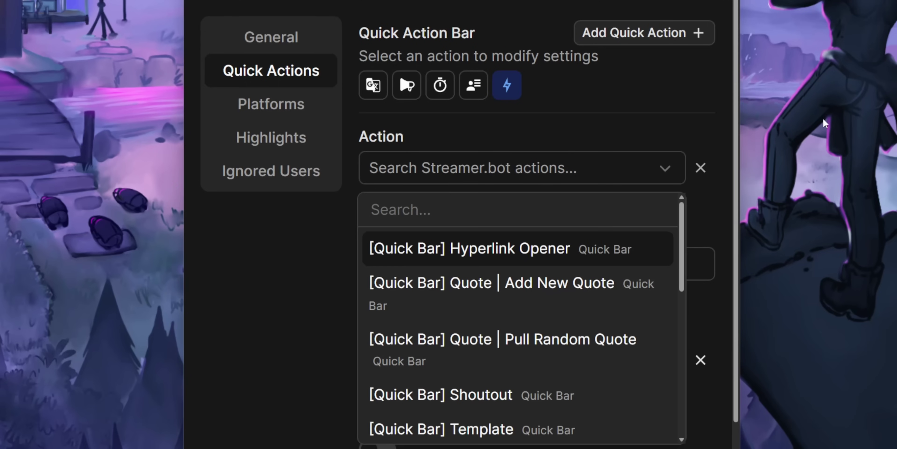
Assign [Quick Bar] Hyperlink Opener as the new quick action's action, and select the text of the "lemonparty.org" chat message
type("hyperl")
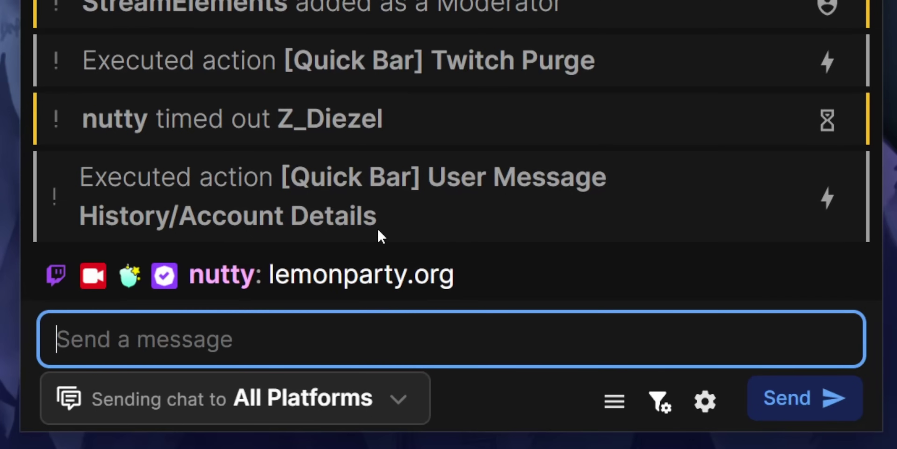
triple_click(383, 271)
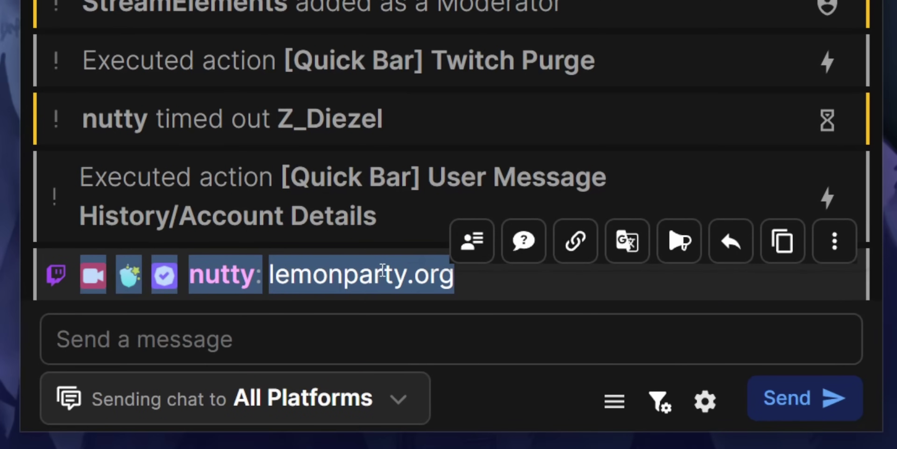
left_click(383, 271)
triple_click(383, 271)
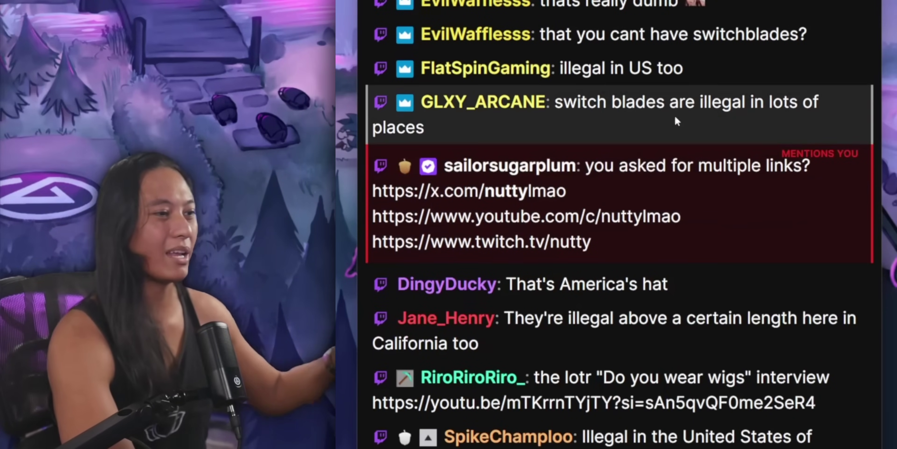
Run the Hyperlink Opener quick action on the "you asked for multiple links?" message and view the opened YouTube page
left_click(680, 139)
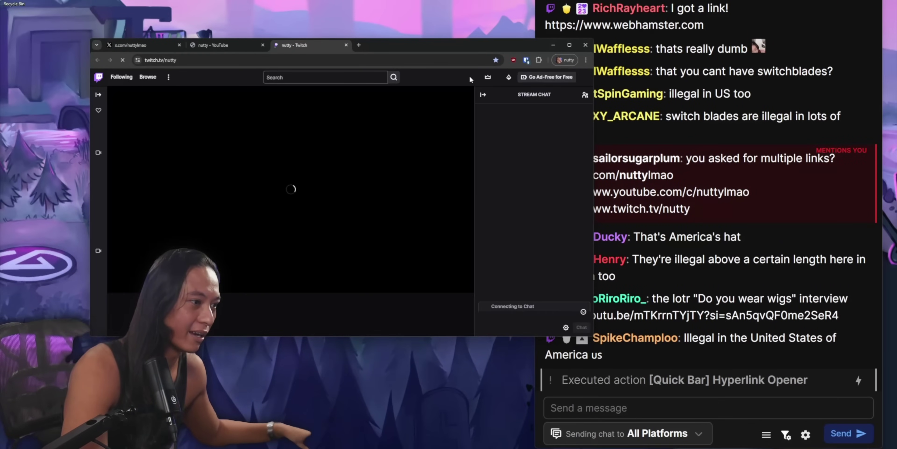
left_click_drag(380, 39, 393, 43)
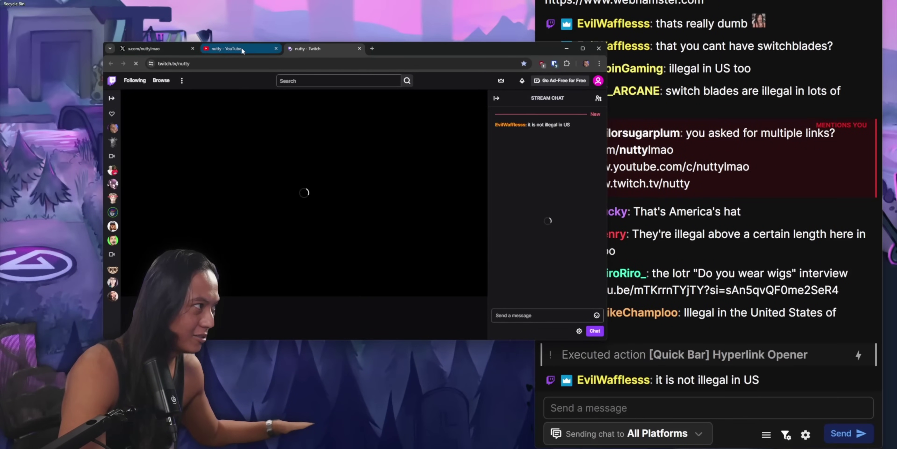
left_click(242, 49)
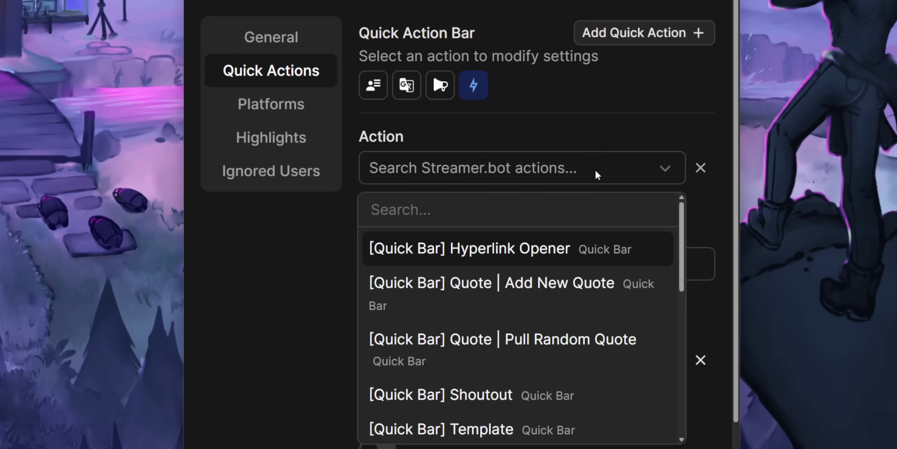
Search the available actions for "poll" and assign [Quick Bar] Twitch Poll to the fourth quick action
type("poll")
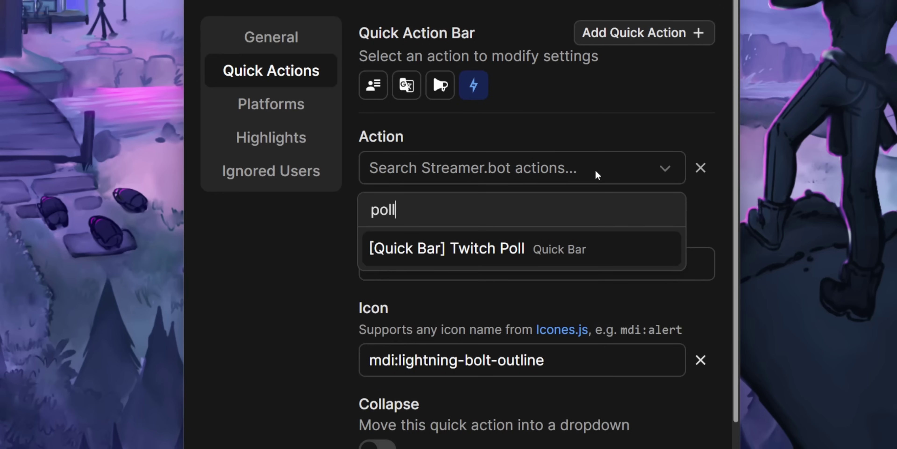
key("Return")
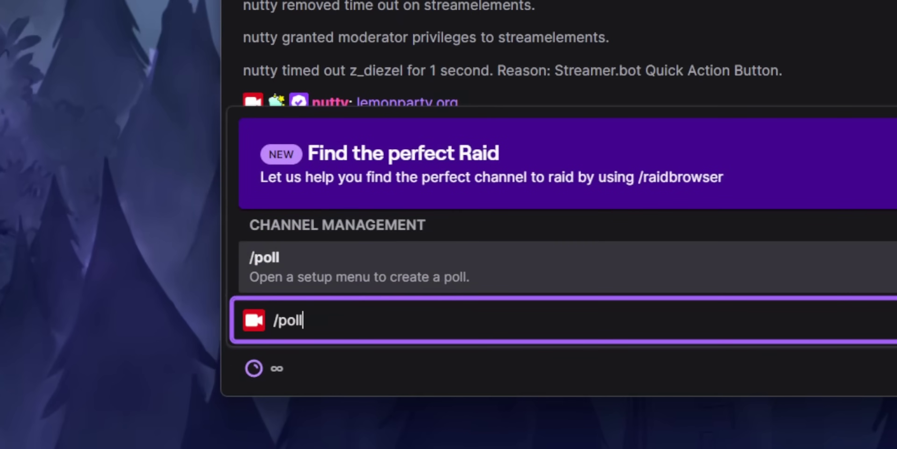
Open the Twitch poll setup with the /poll command and enter the question "Should nutty cut his hair?"
key("Return")
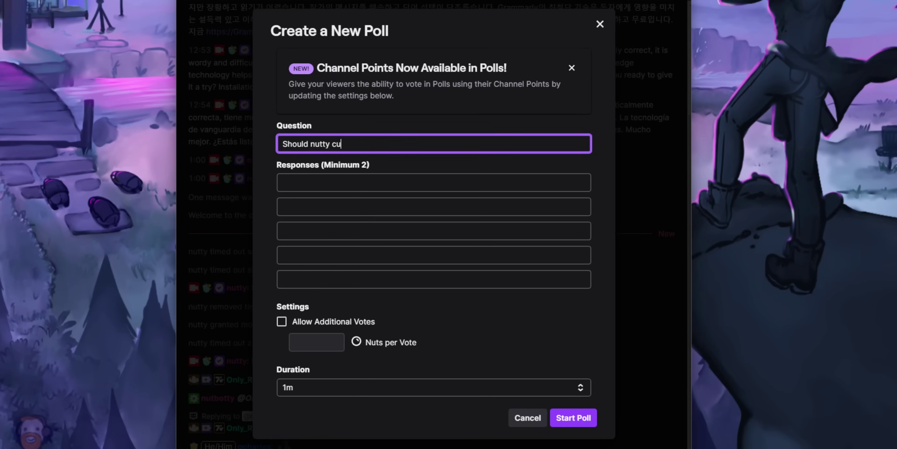
type("hair?")
key("Tab")
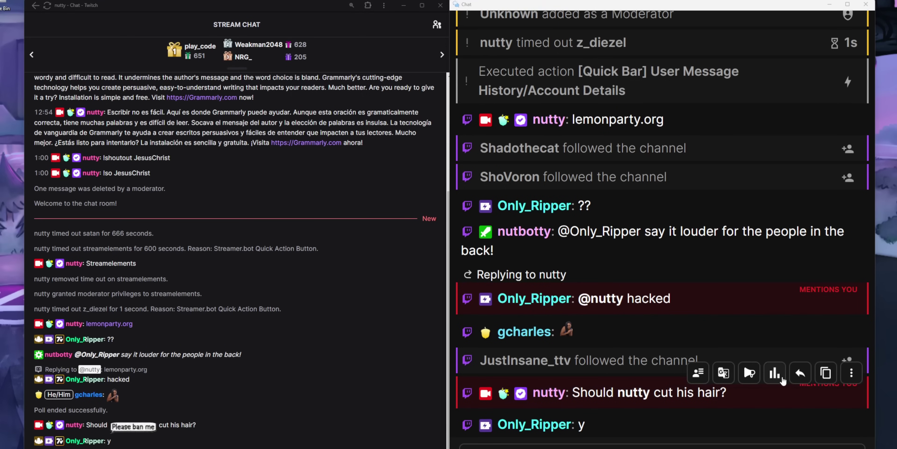
Run the poll quick action on the "Should nutty cut his hair?" message and expand the current poll in the Twitch chat
left_click(782, 376)
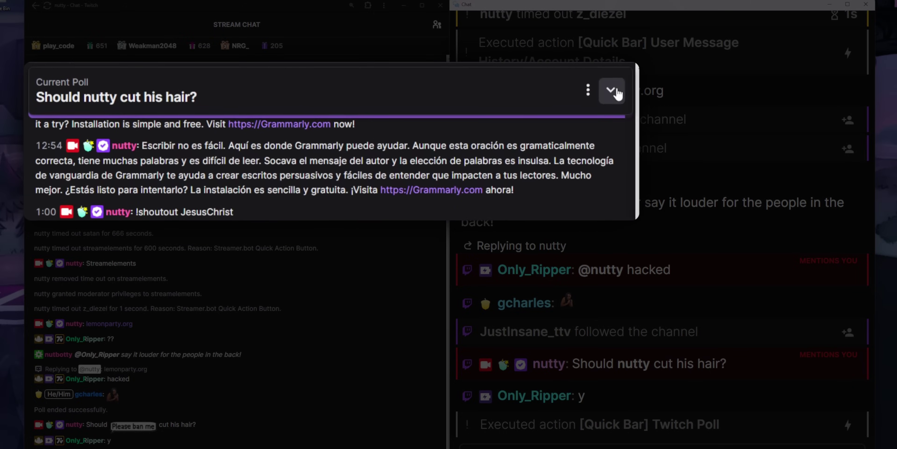
left_click(613, 88)
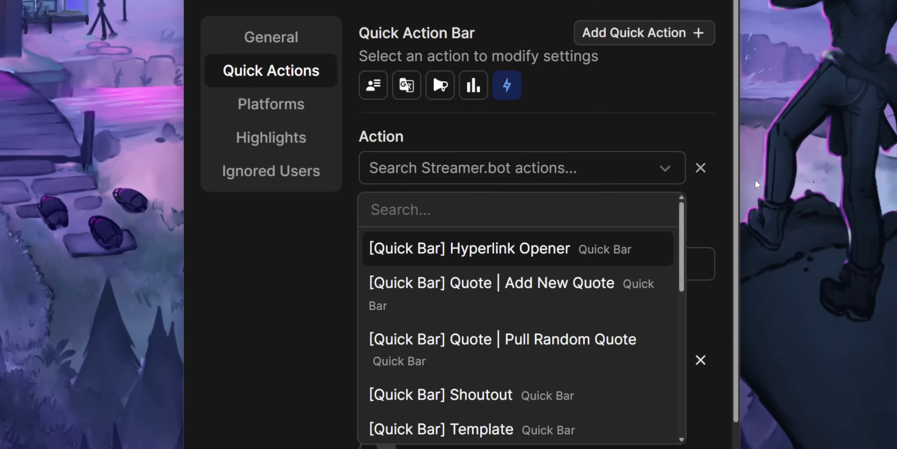
Search the available actions for "quote" and assign [Quick Bar] Quote | Add New Quote to the fifth quick action
type("quote")
left_click(643, 234)
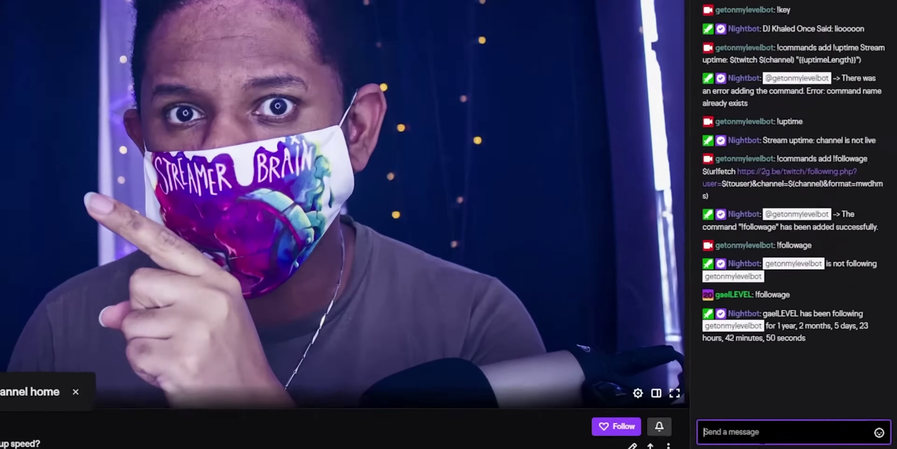
Send the chat command "!addquote Water is wet _getonmylevelbot 2020", and add the "all good bomighThumbsUp" message as a quote
type("!addquote Water is wet _getonmylevelbot 2020")
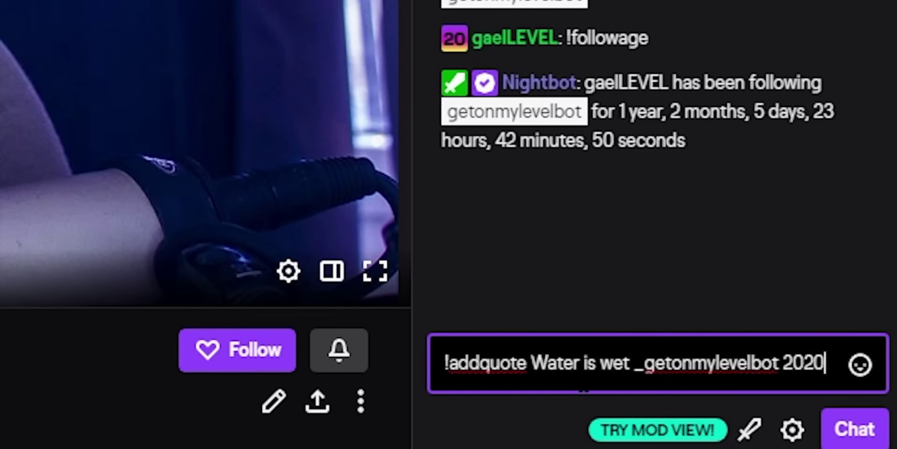
key("Return")
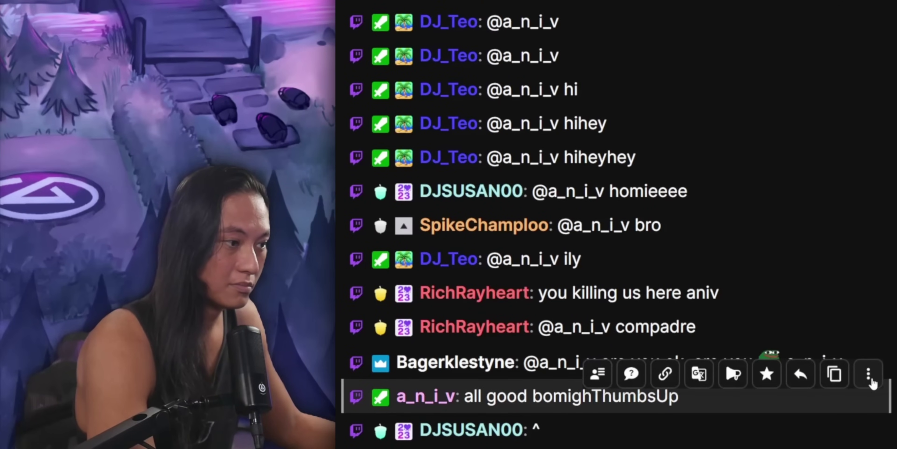
left_click(868, 374)
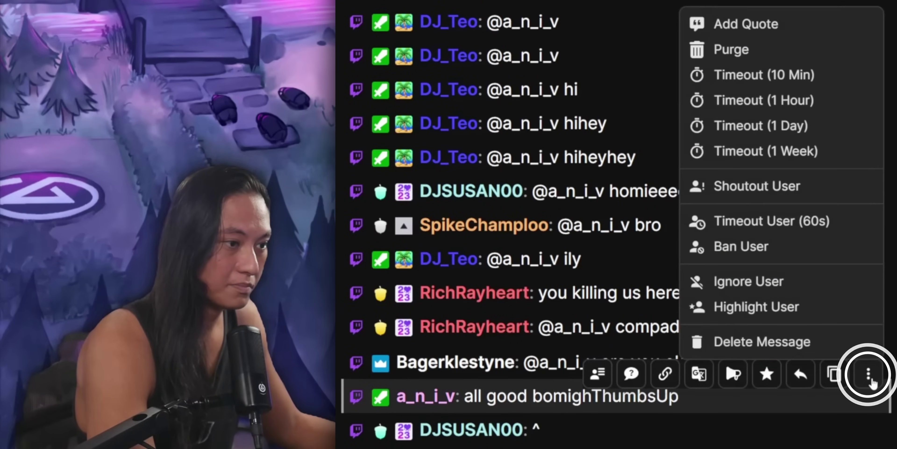
left_click(753, 25)
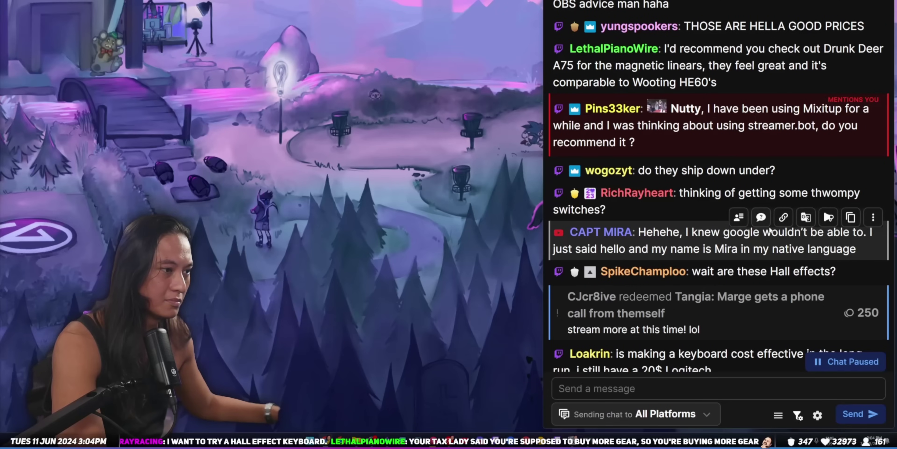
Run the question-bubble quick action on the "Hehehe, I knew google wouldn't be able to" message and the "how are your armpits so smooth?" message
left_click(761, 217)
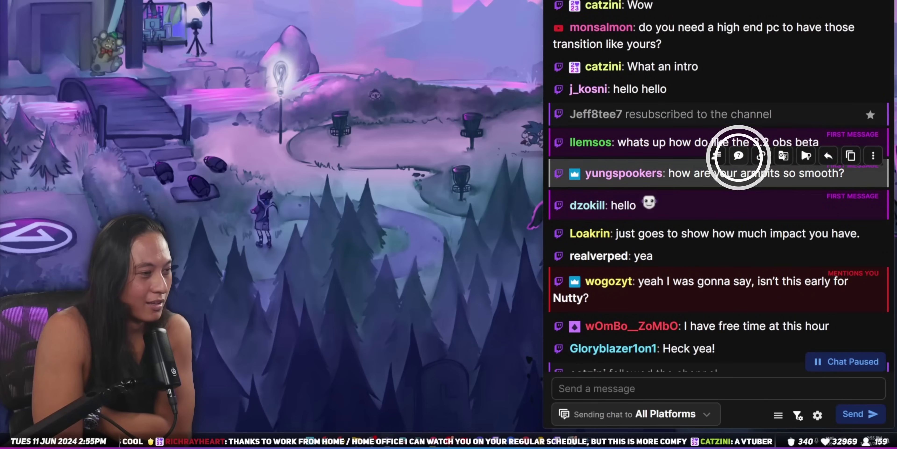
left_click(738, 156)
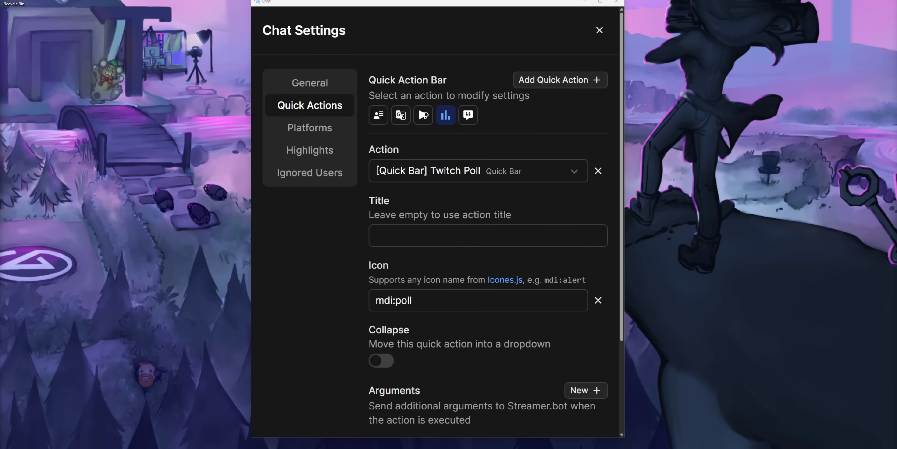
Add a sixth quick action and assign [Quick Bar] Template as its action
left_click(581, 85)
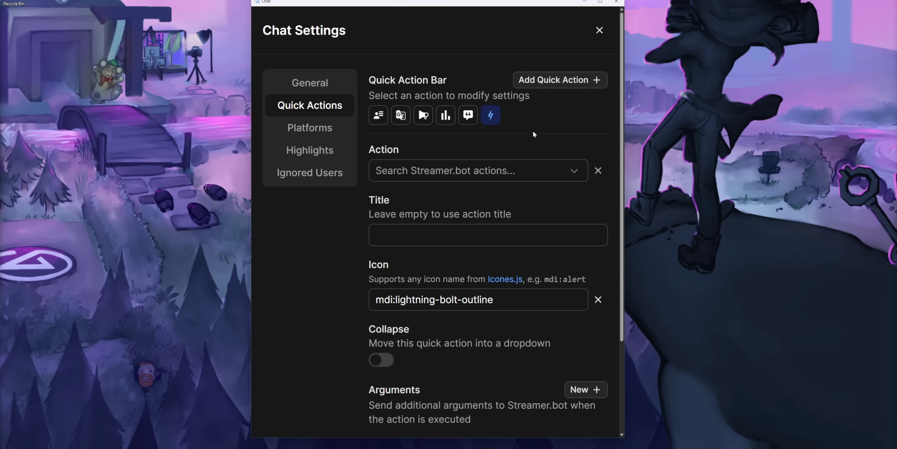
left_click(455, 175)
type("template")
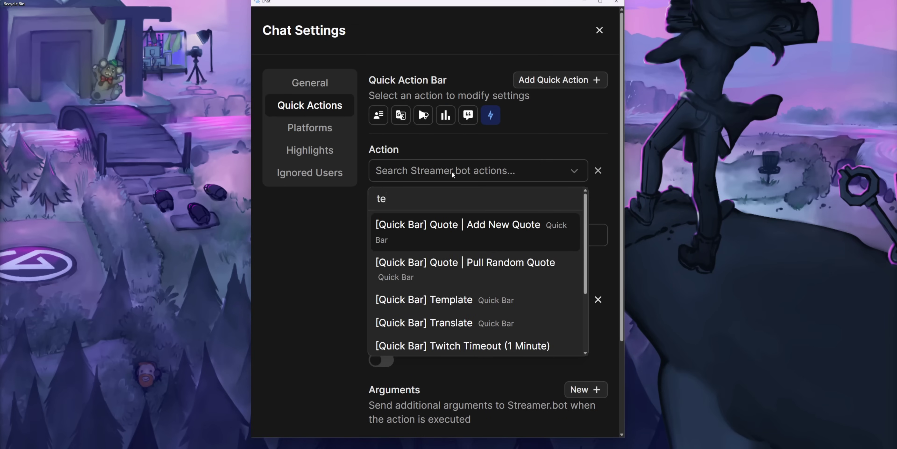
left_click(459, 225)
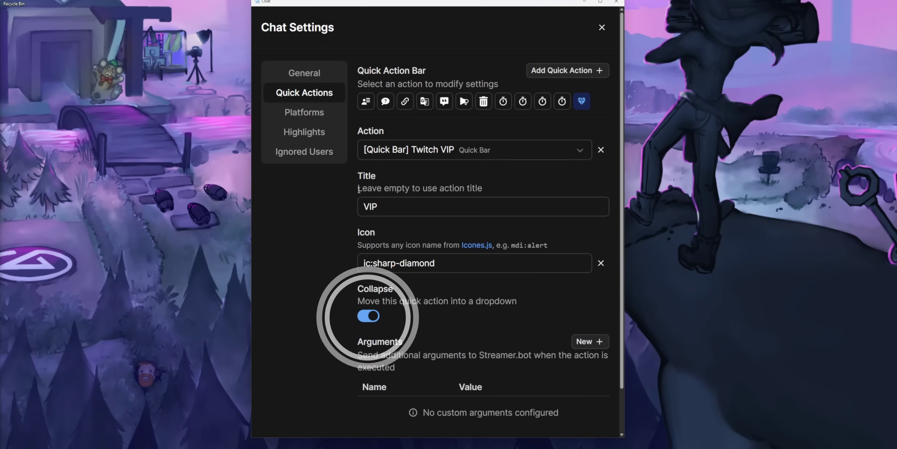
Close the chat settings and open the collapsed quick actions of the "Streamelements" chat message
left_click(602, 27)
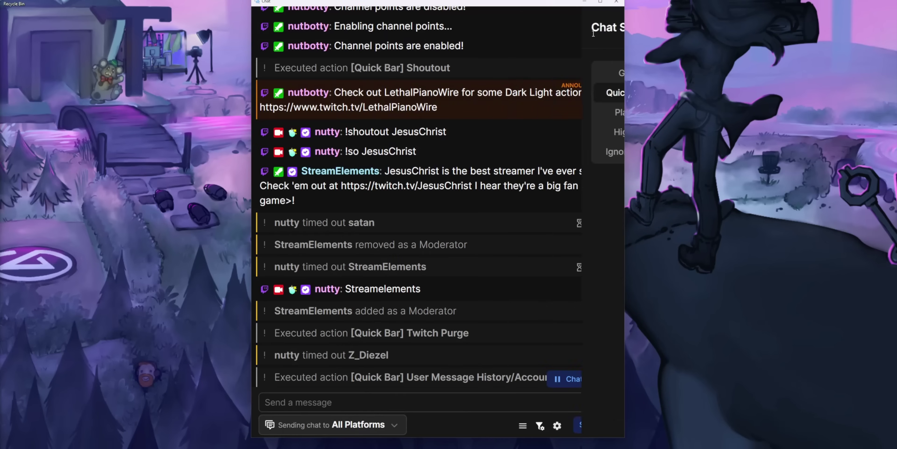
left_click(606, 276)
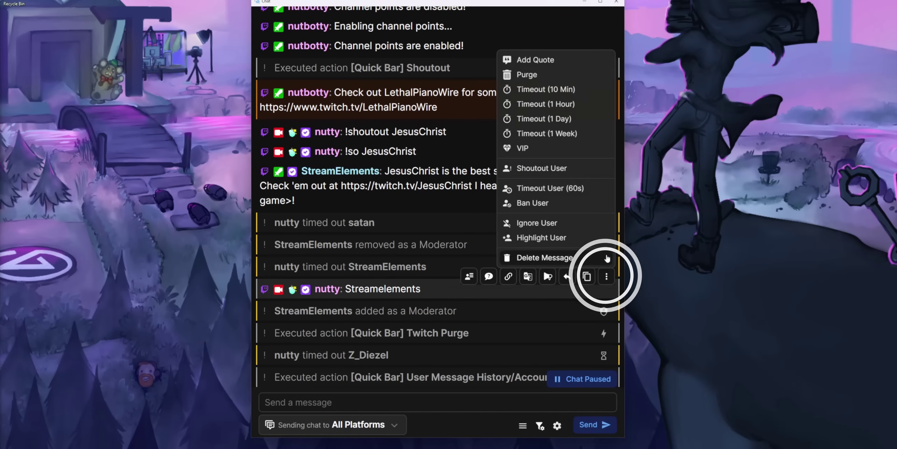
left_click(499, 279)
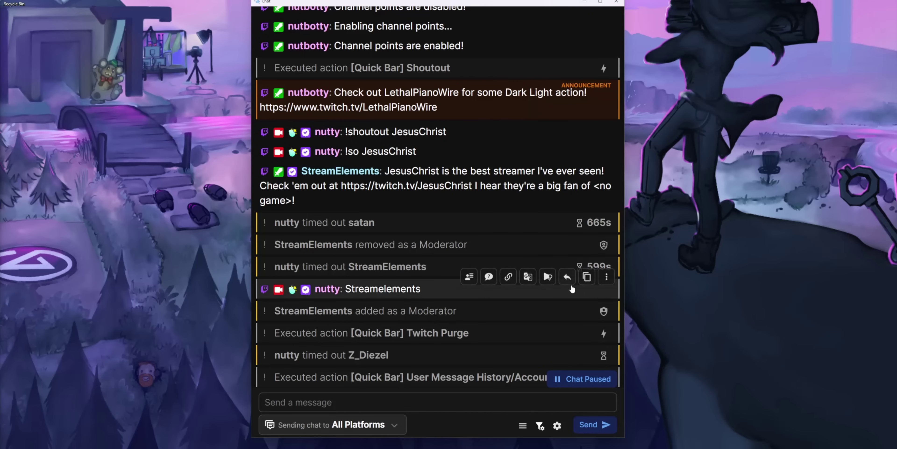
left_click(607, 277)
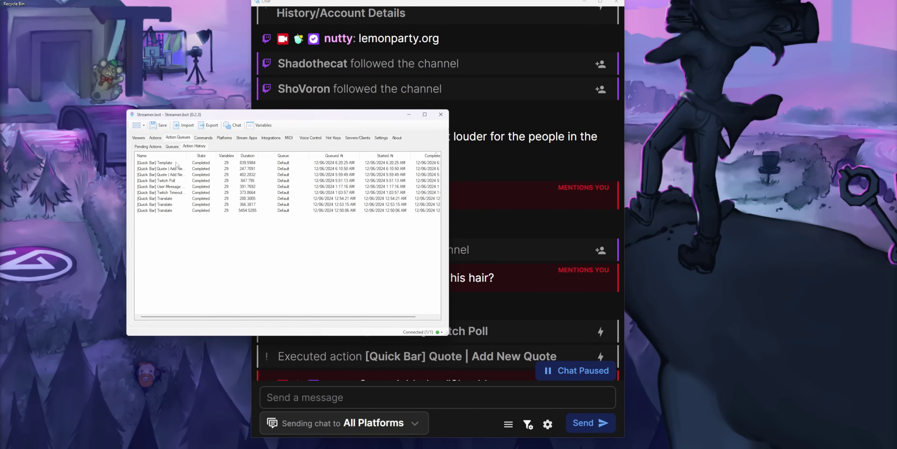
Open the variables of the [Quick Bar] Template run in the action history and enlarge their window to examine the full list
left_click(197, 175)
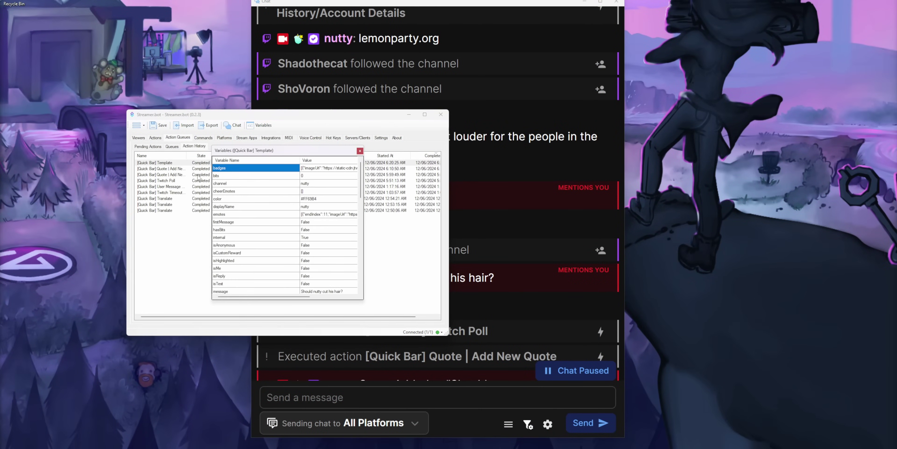
left_click_drag(320, 154, 456, 14)
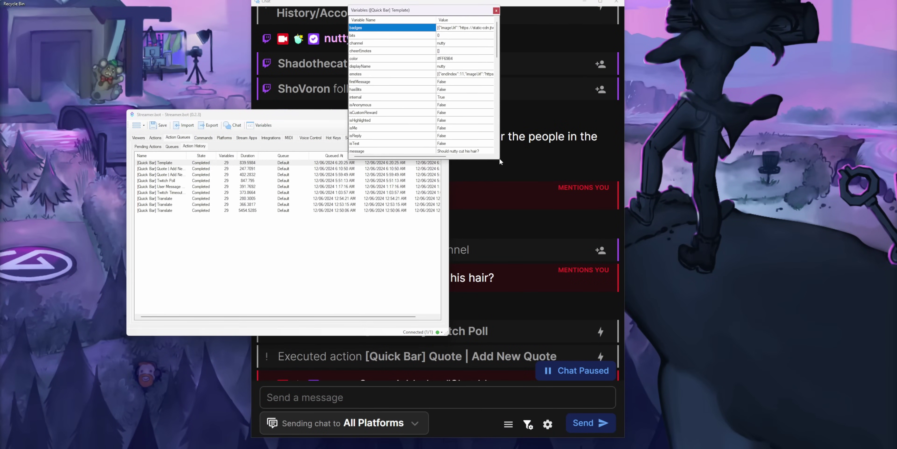
left_click_drag(498, 161, 580, 430)
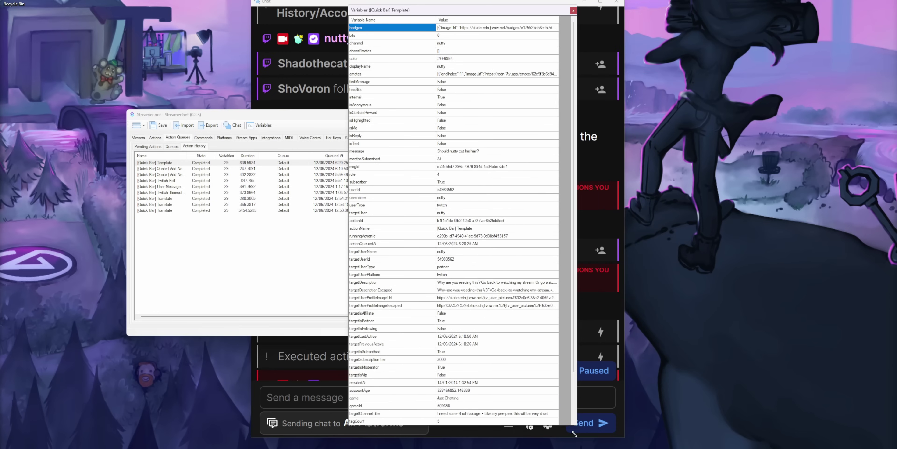